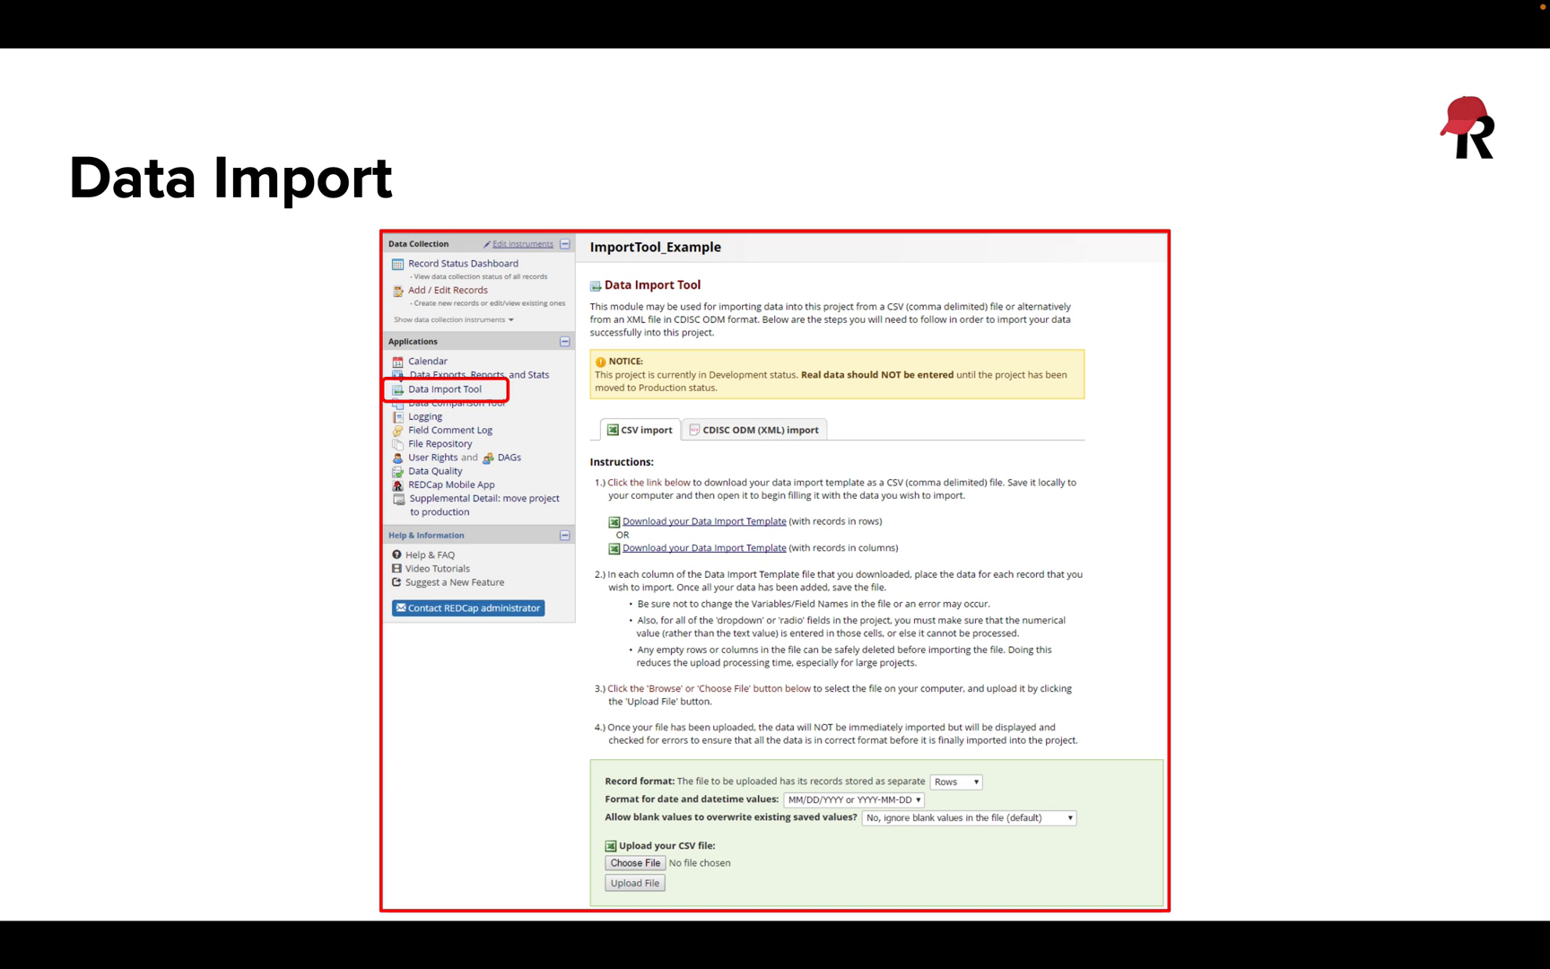
Leave the slideshow and browse the QuickDemo project's Project Setup and Online Designer pages.
key(Escape)
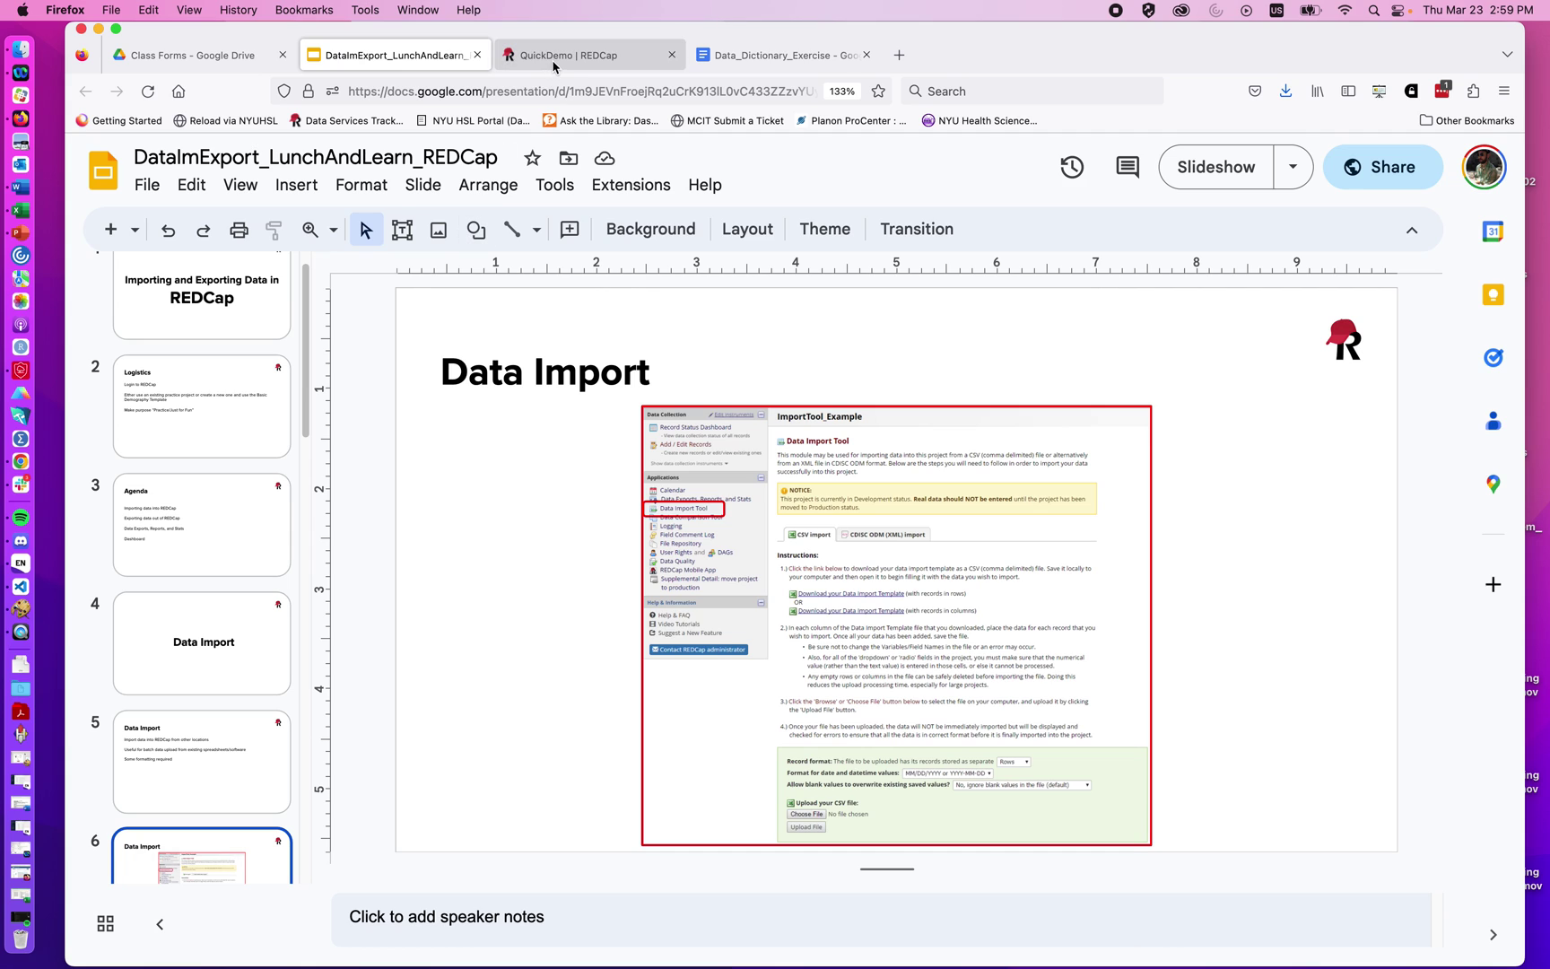
click(559, 55)
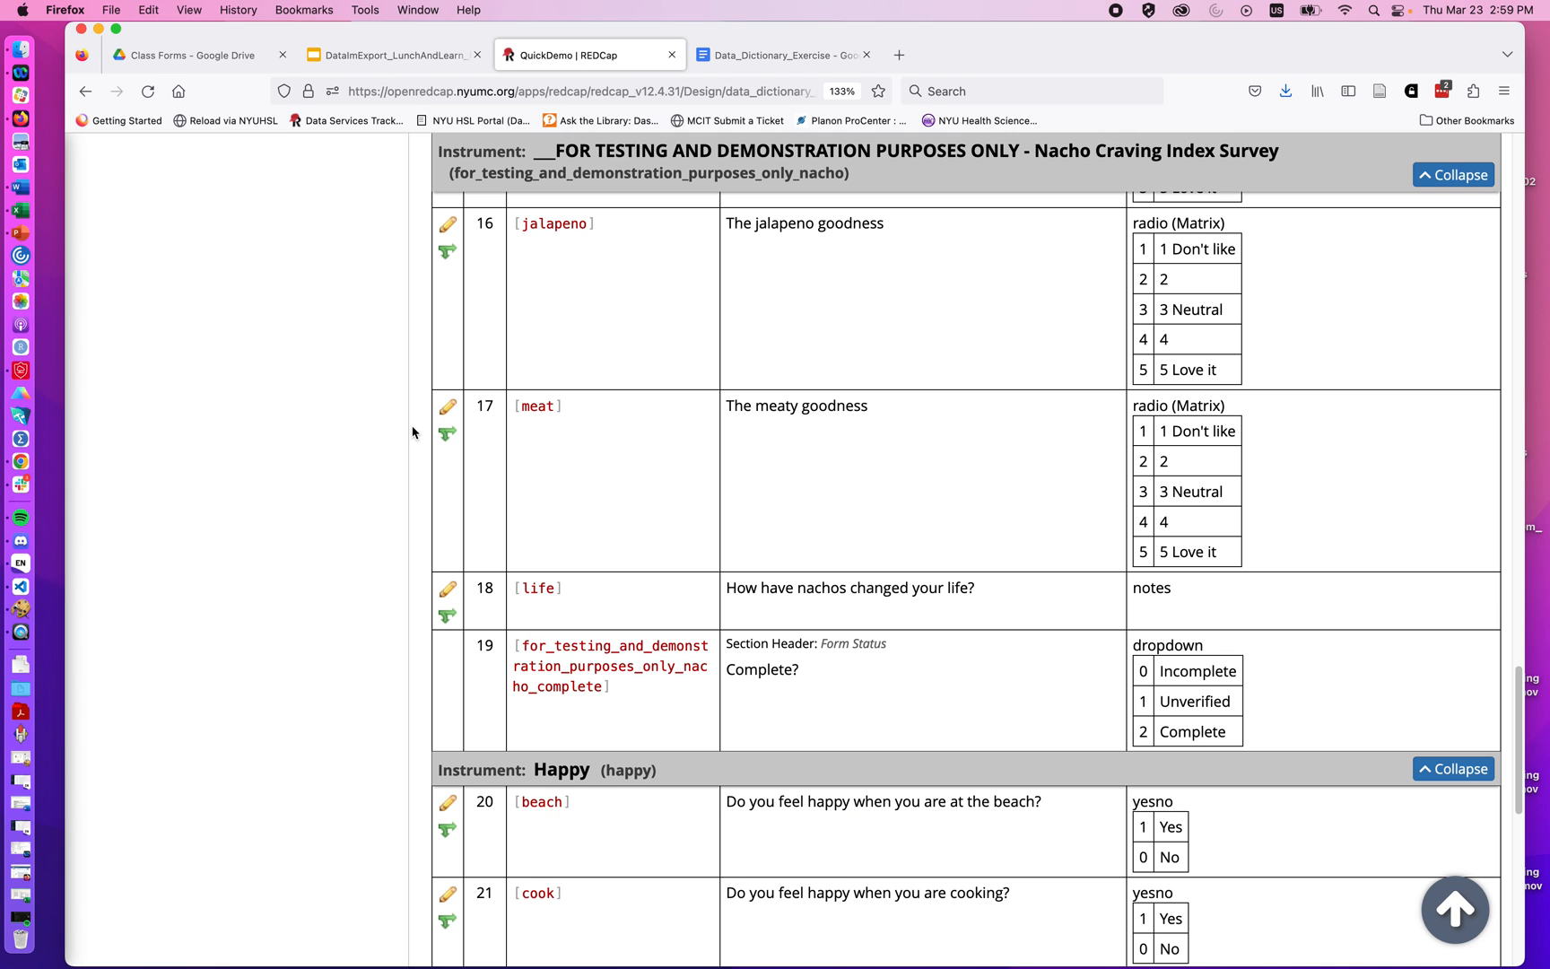
scroll(413, 430, up, 8)
scroll(412, 429, up, 10)
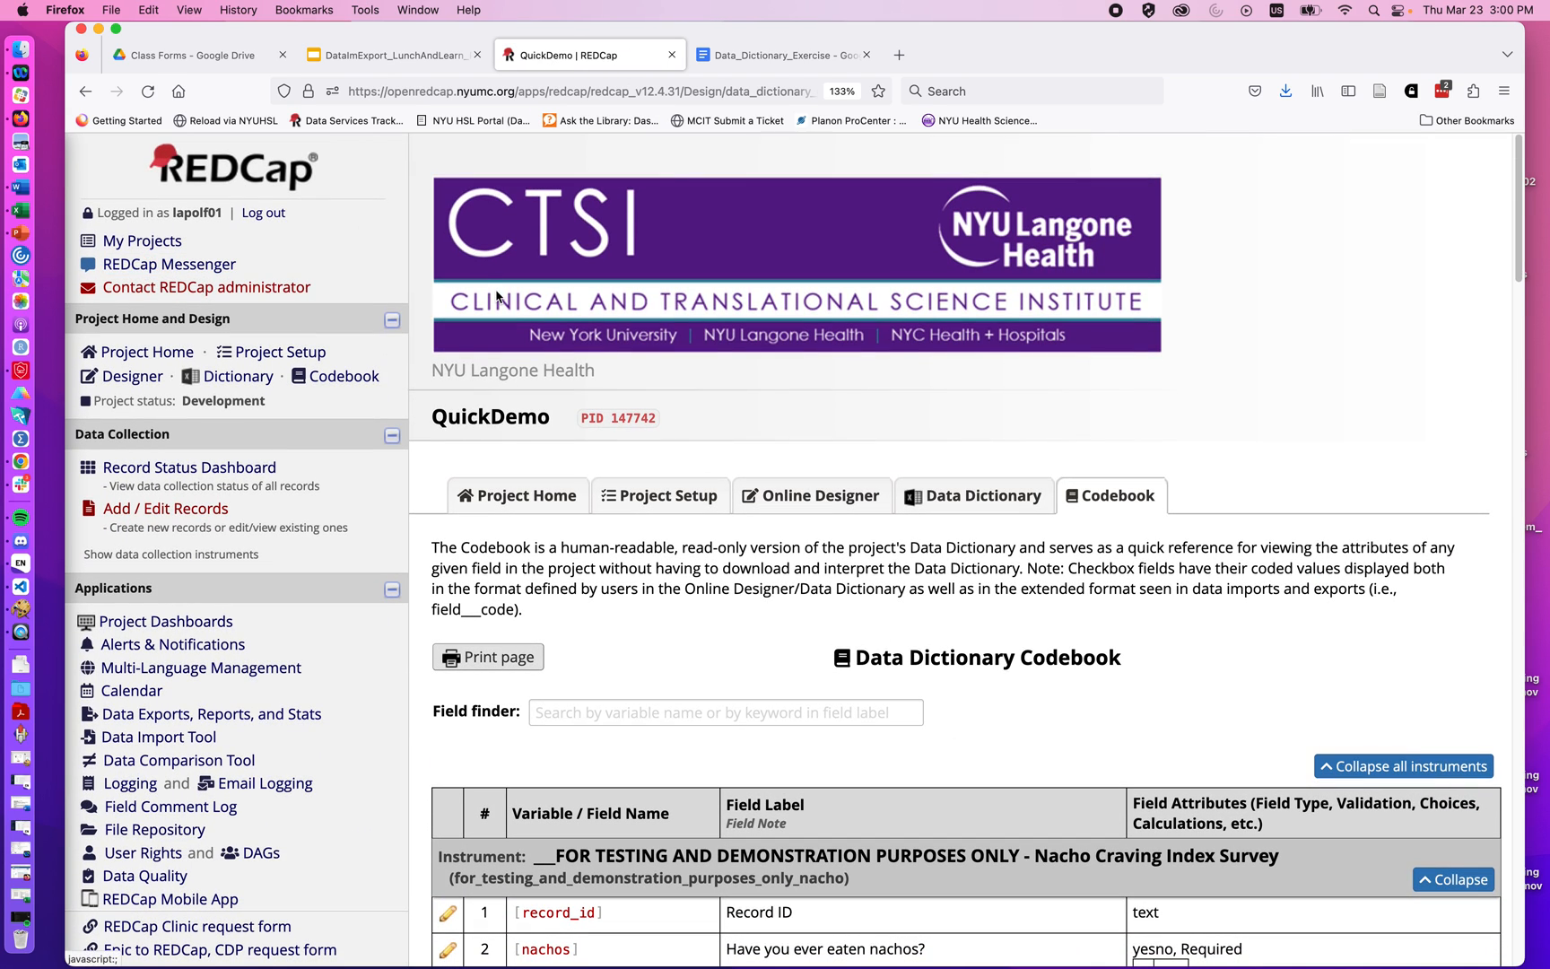
click(679, 495)
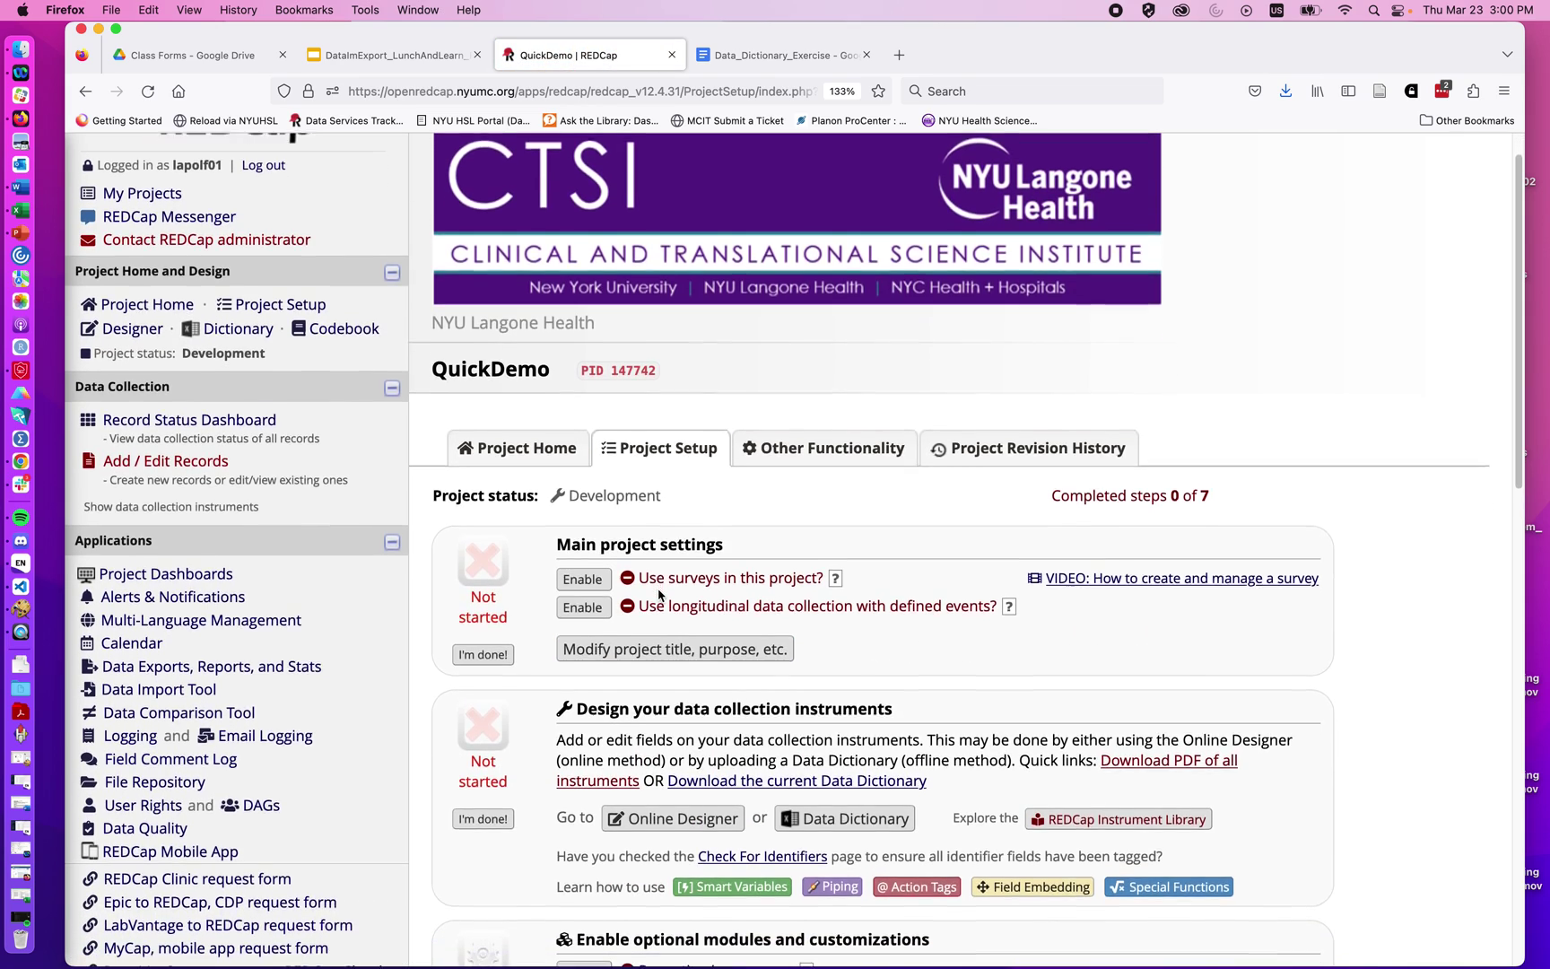
scroll(666, 667, down, 3)
click(673, 739)
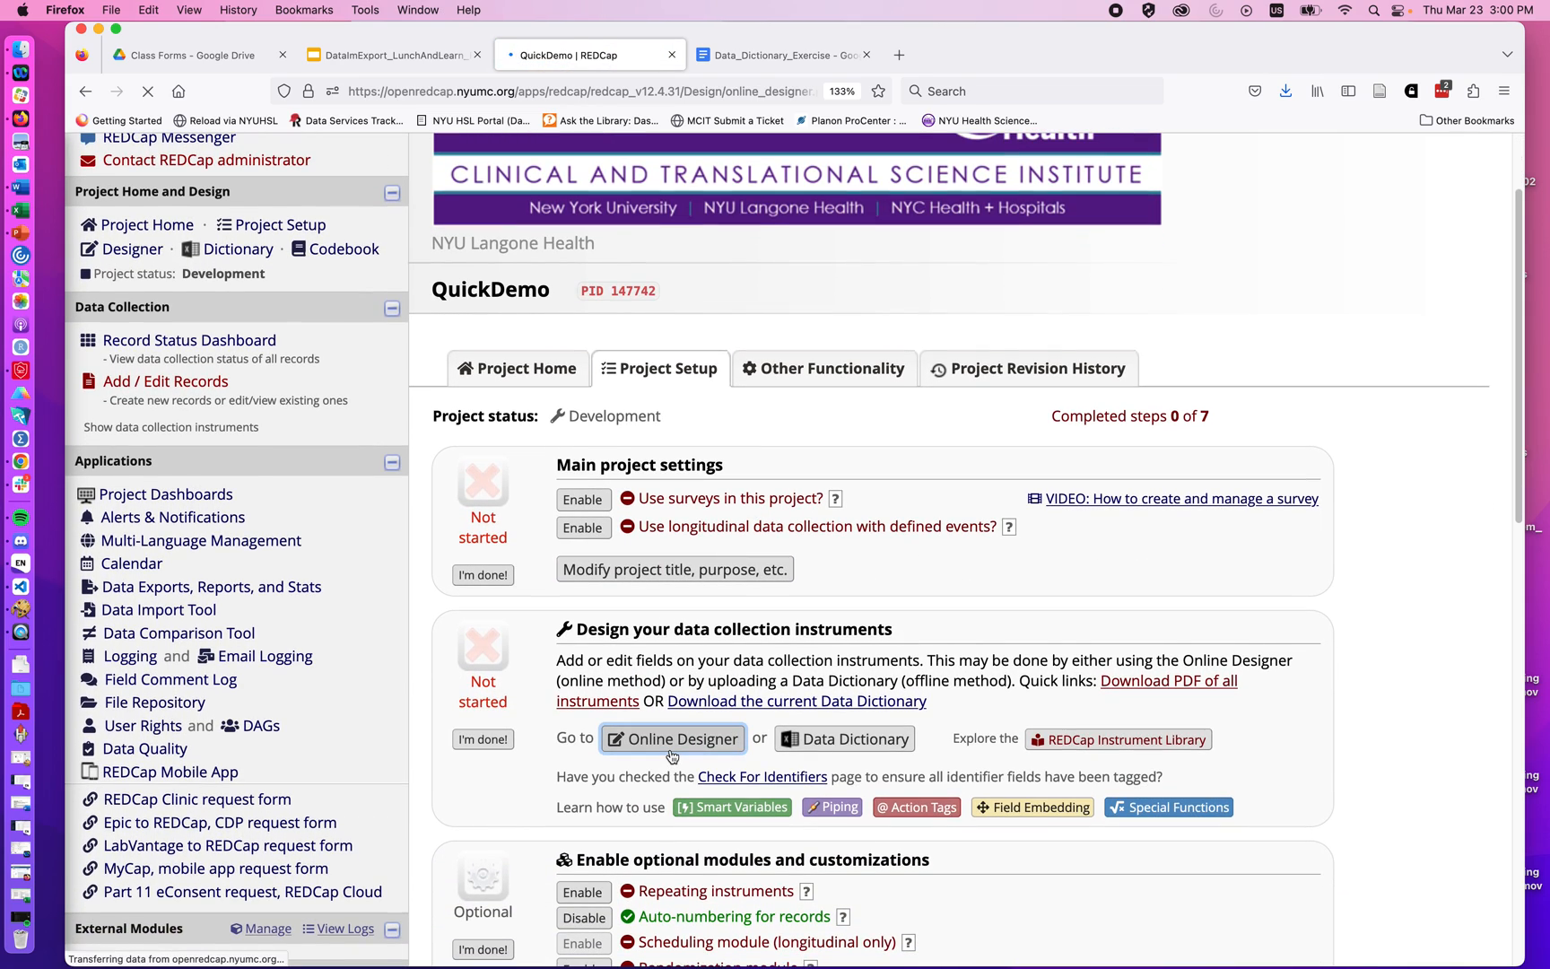
scroll(670, 751, down, 3)
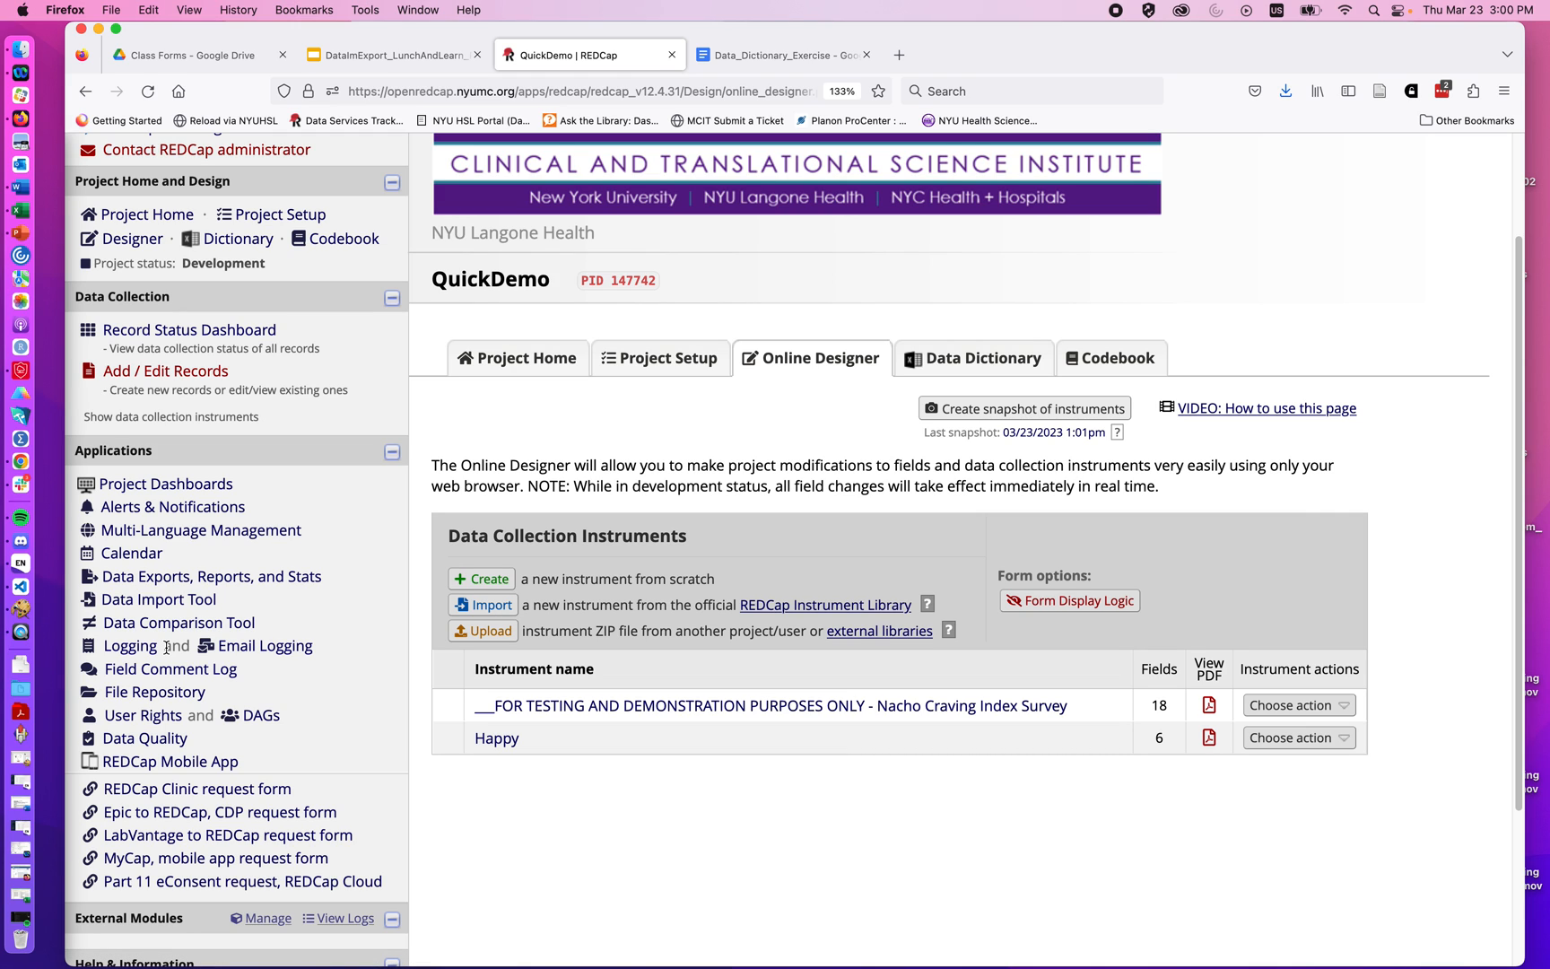
From the Data Import Tool page, download the import template with records in rows.
click(160, 599)
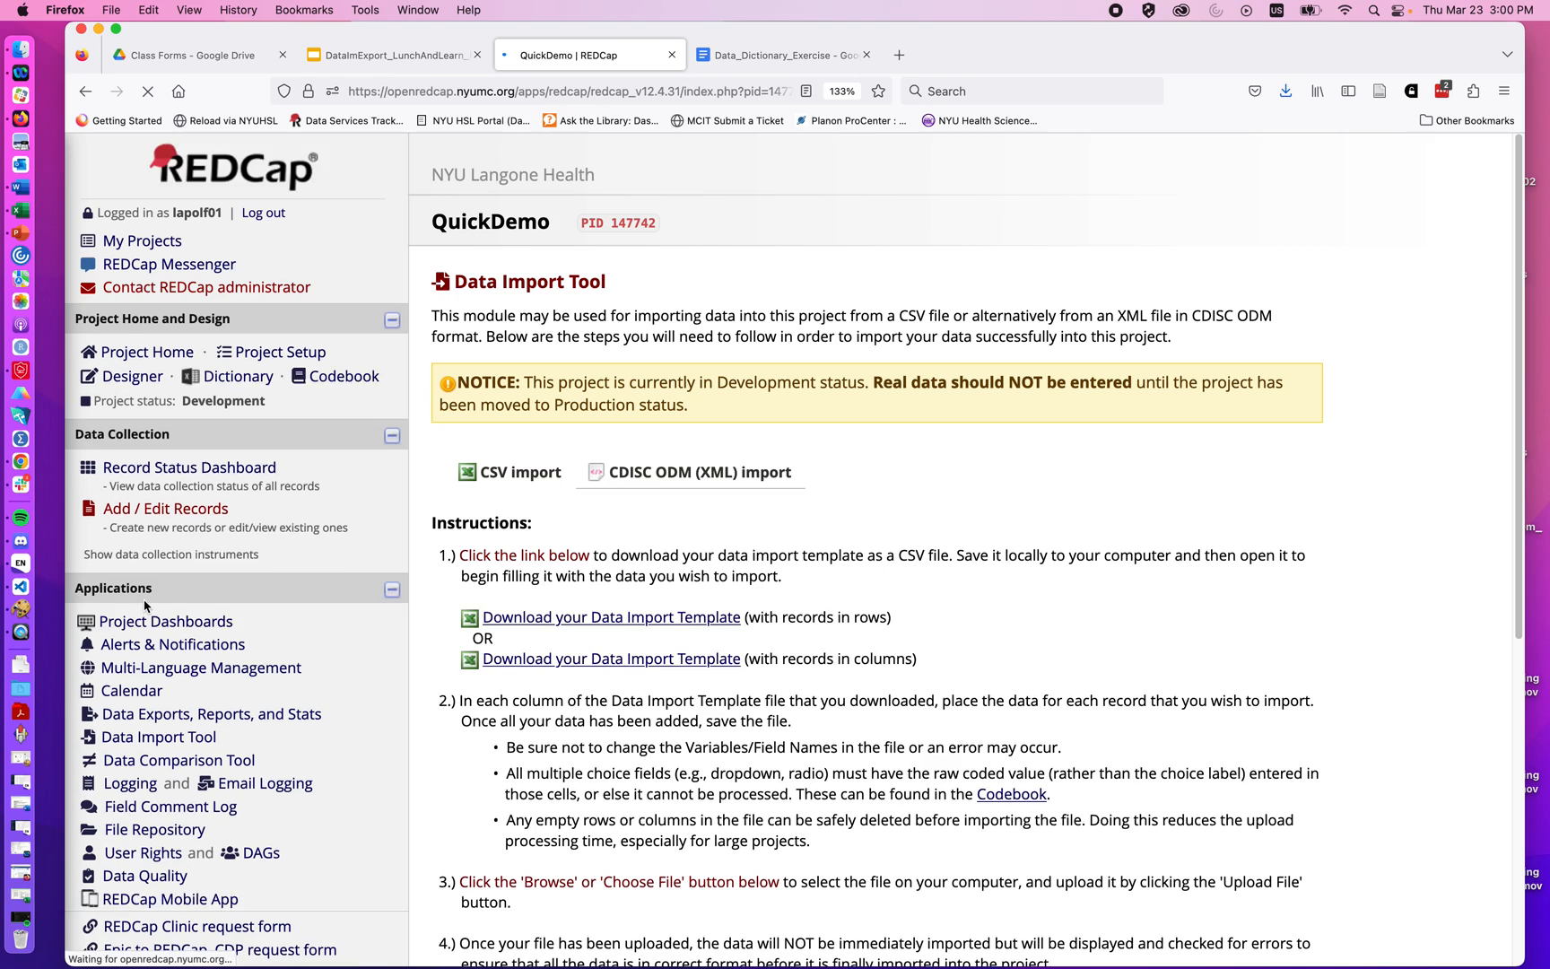
scroll(684, 726, down, 4)
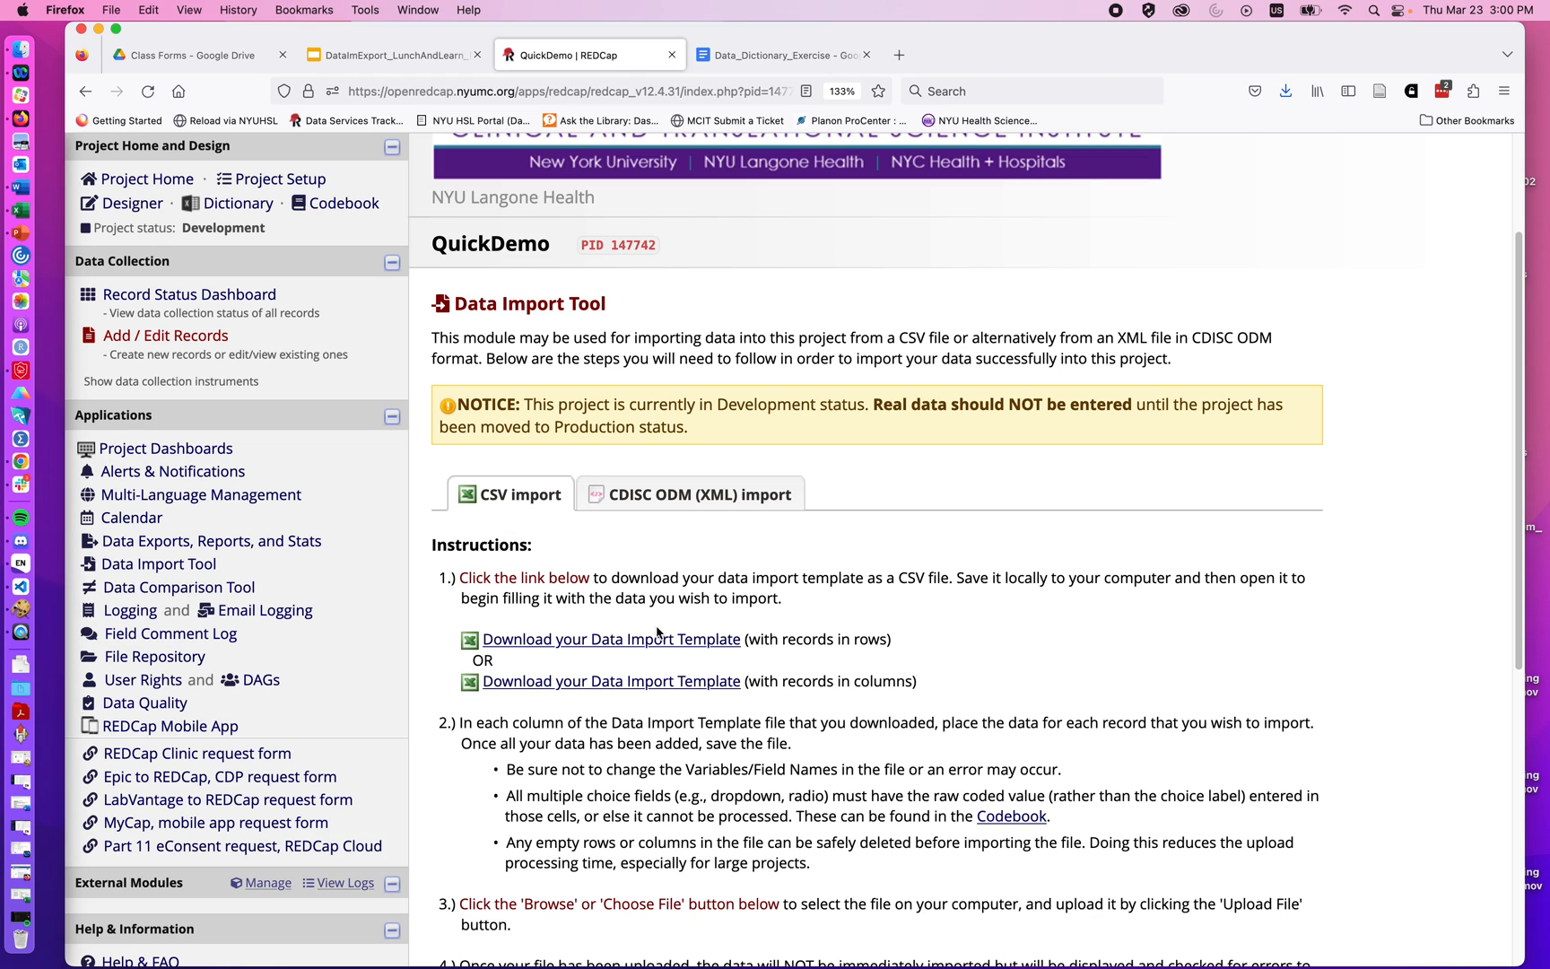
click(660, 643)
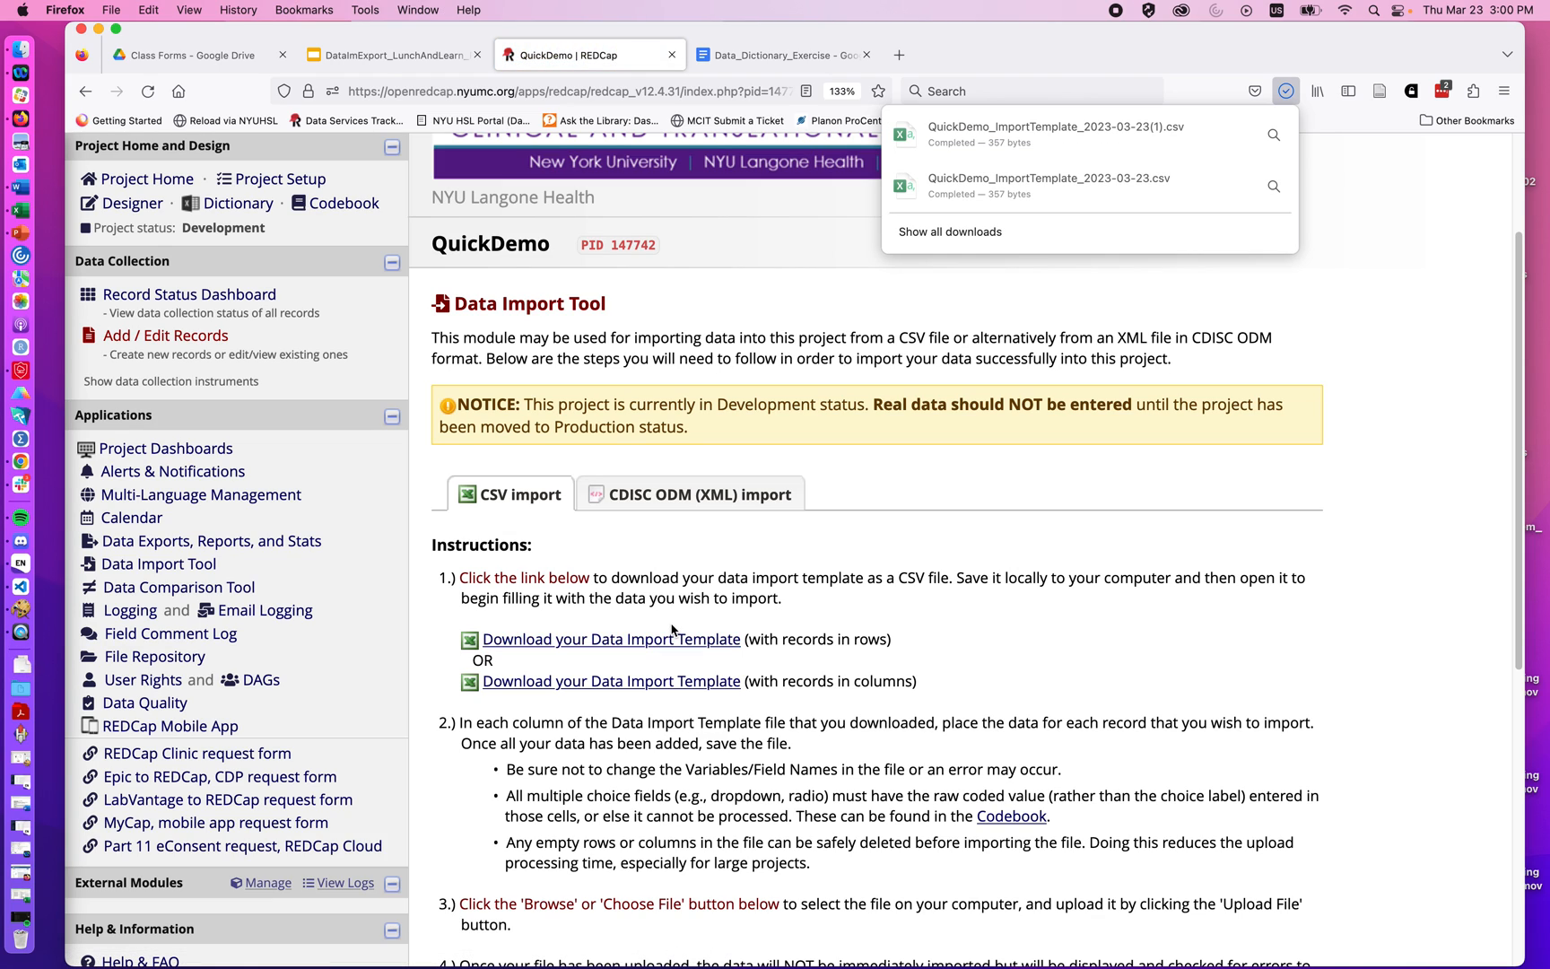
Open the downloaded template CSV in Excel and zoom in to read the header field names.
click(982, 125)
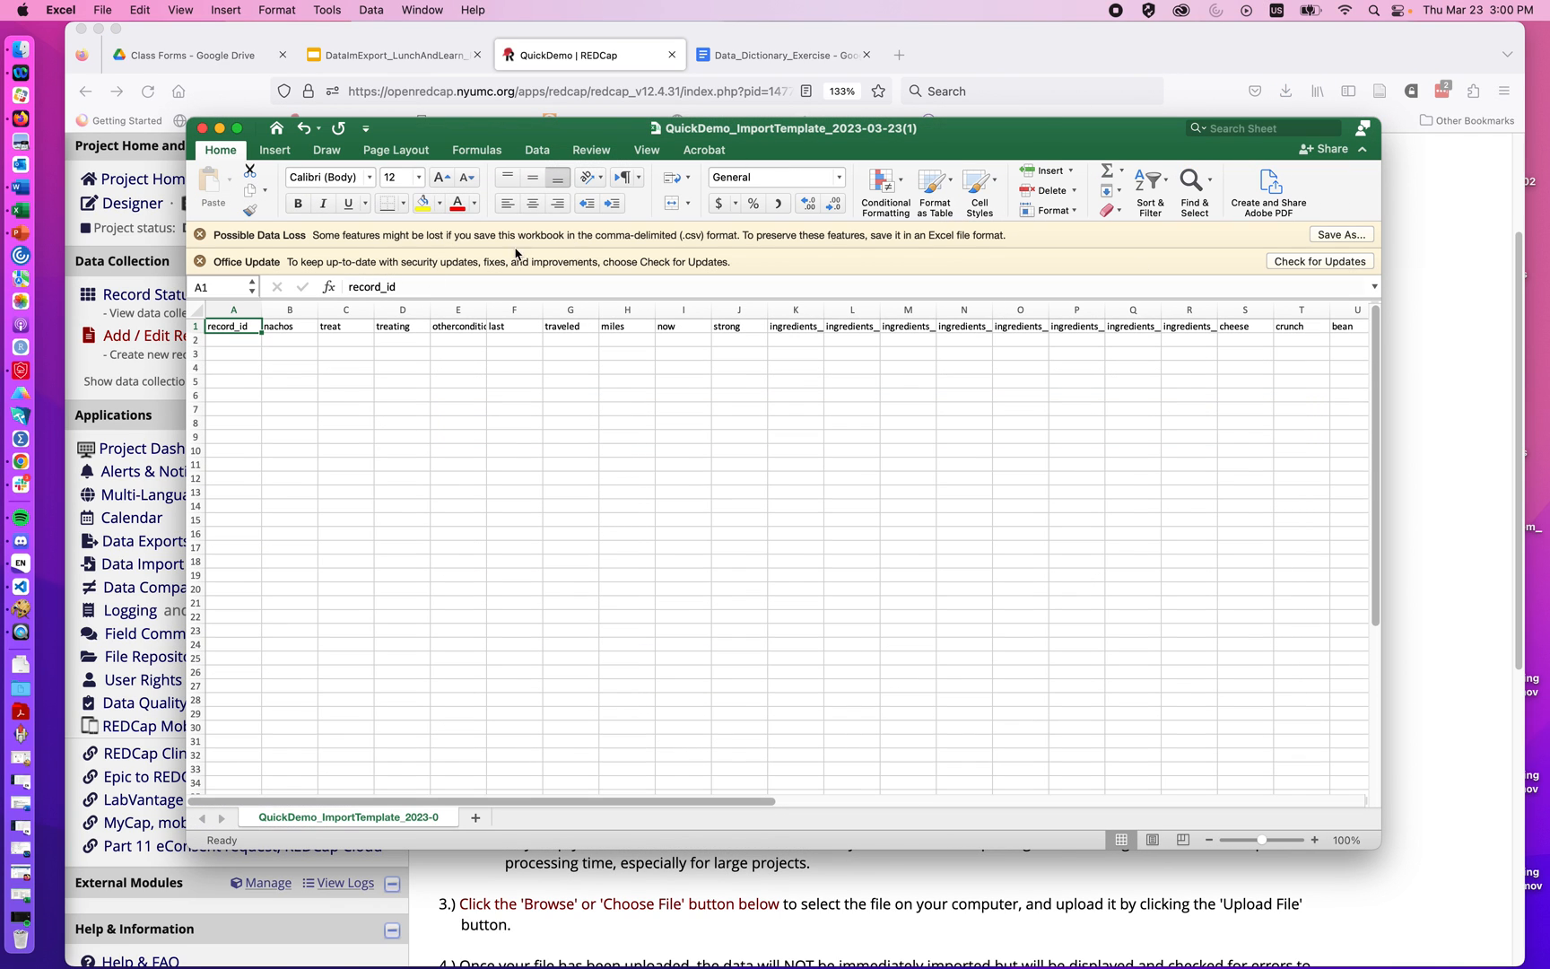
click(1316, 841)
click(1316, 841)
click(1316, 841)
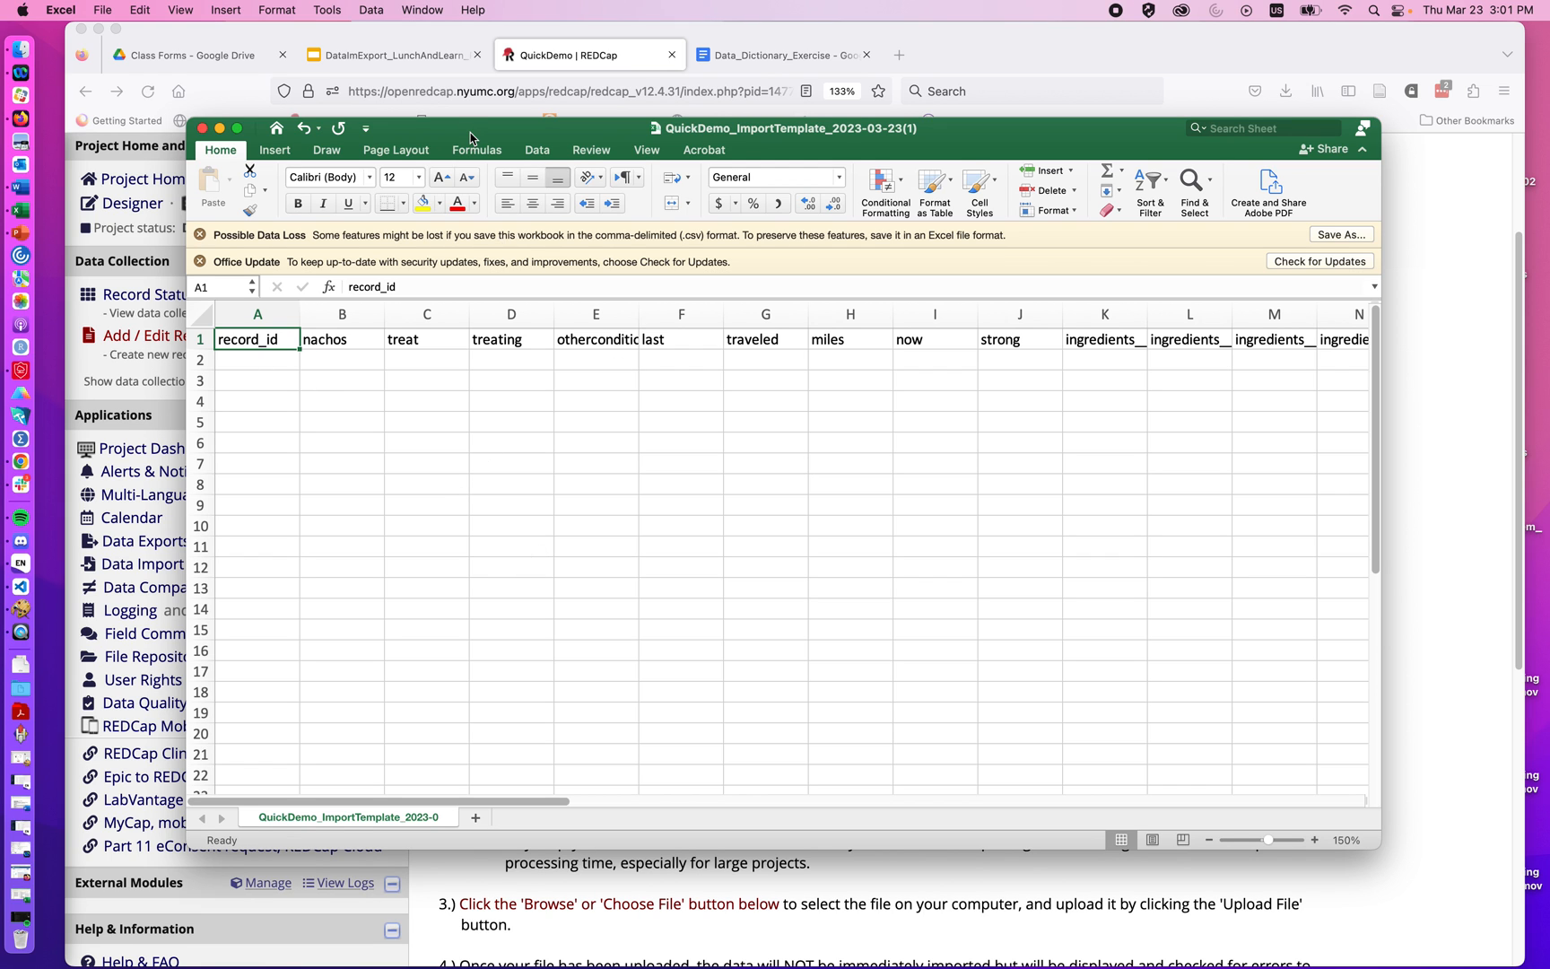
Zoom into the filled 21-record template, widen column Z to show its field name, then return to REDCap.
drag(470, 131, 1544, 243)
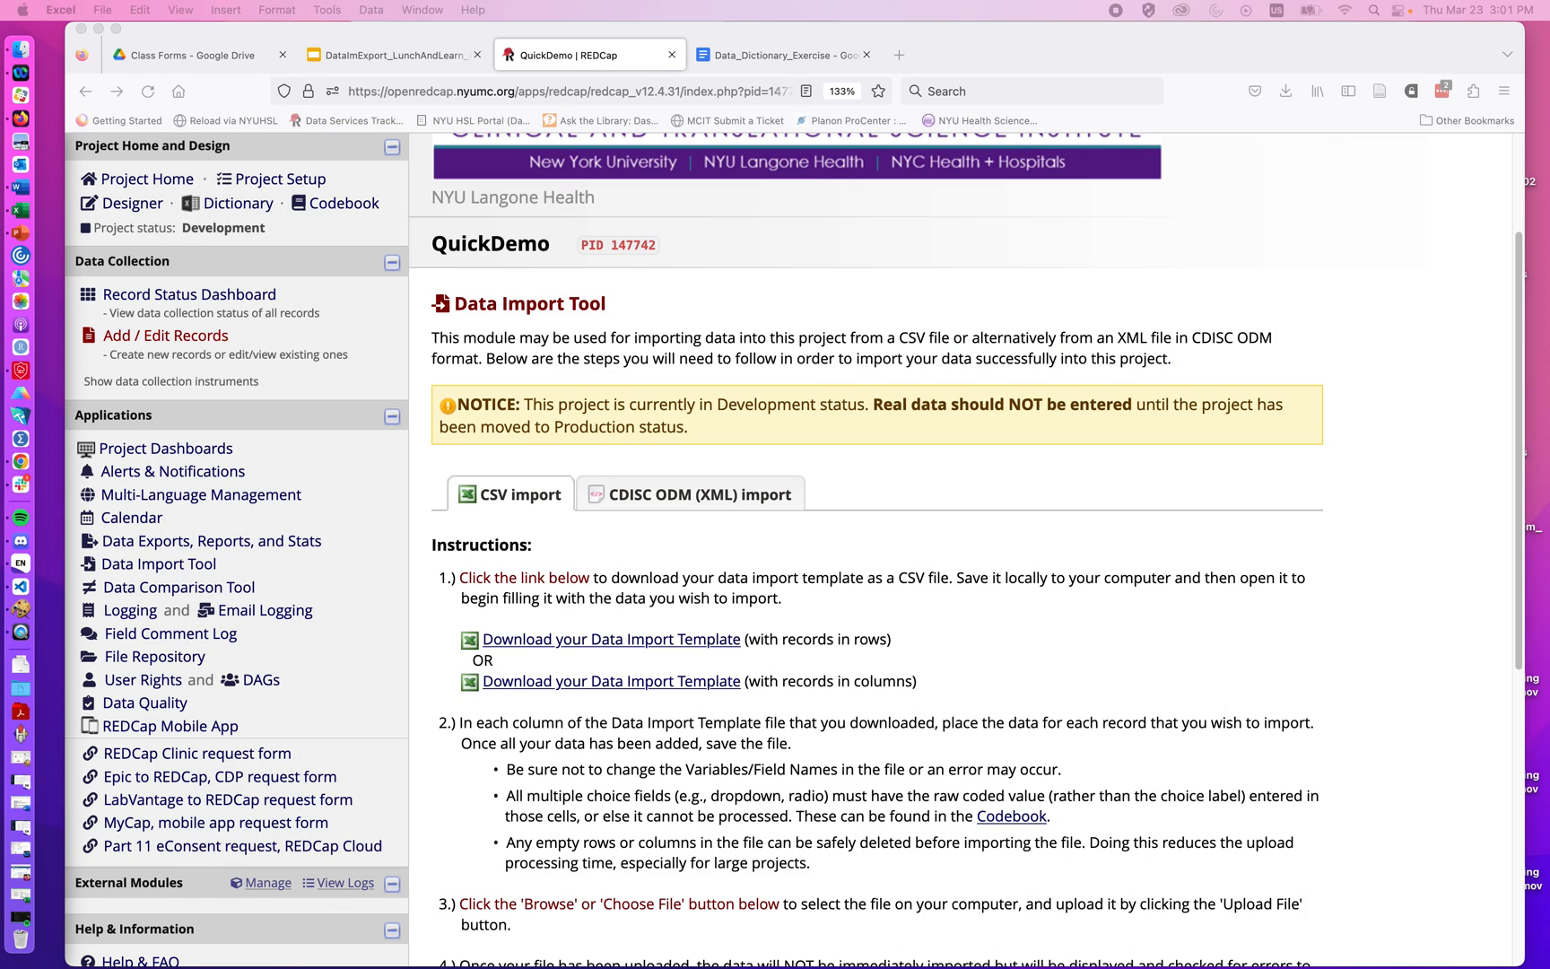
drag(1545, 242, 636, 116)
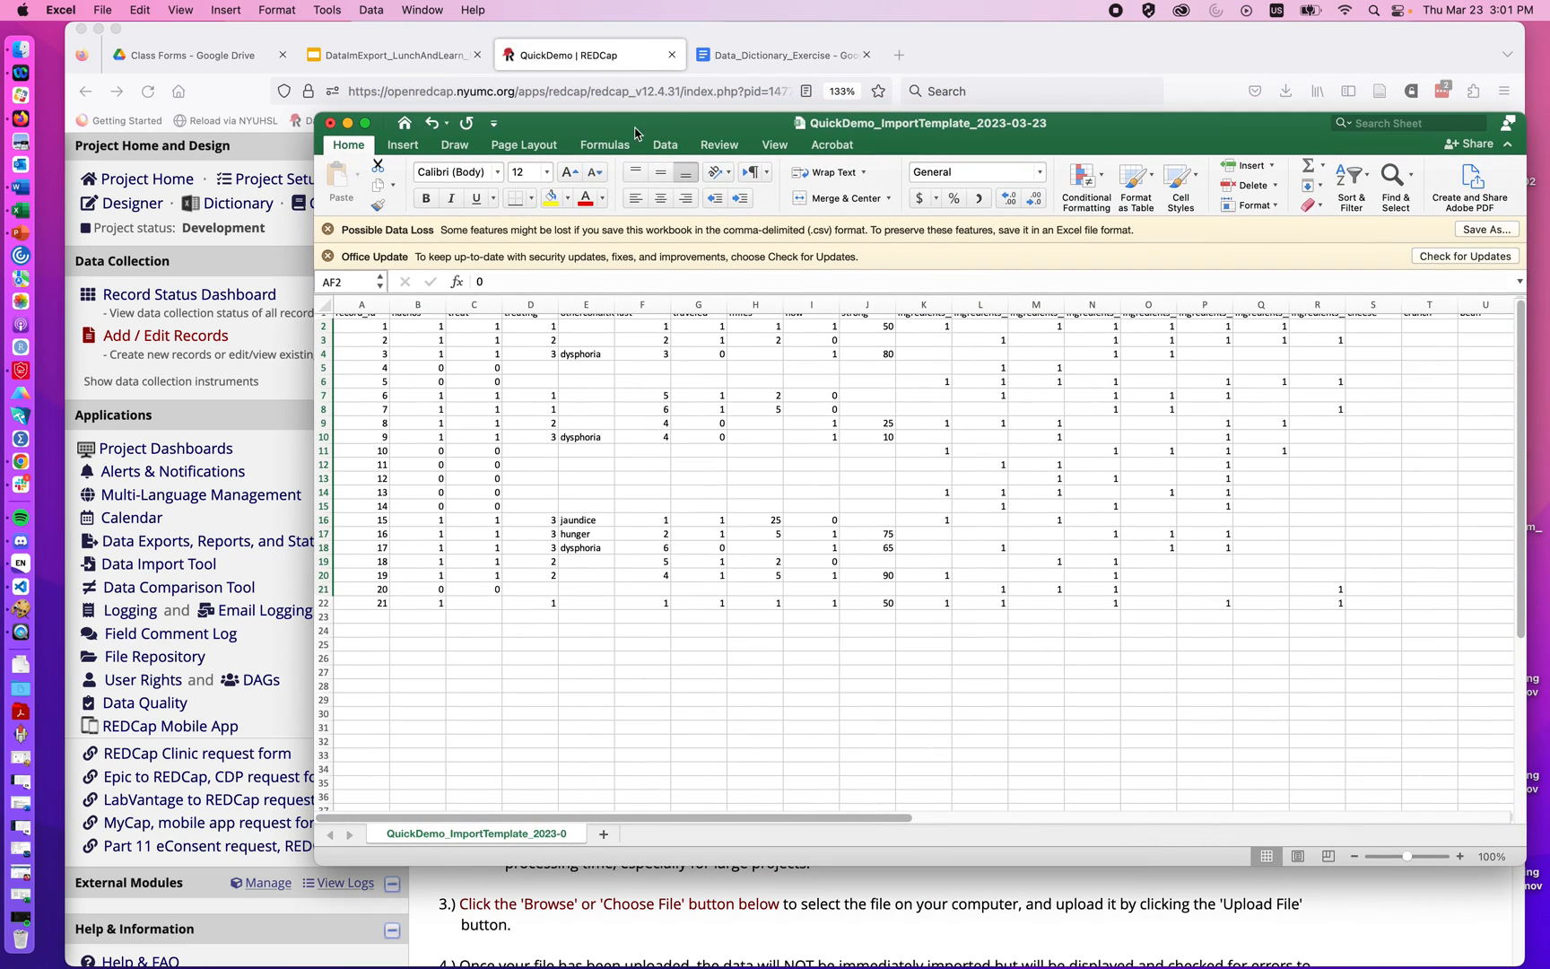
scroll(1067, 541, up, 1)
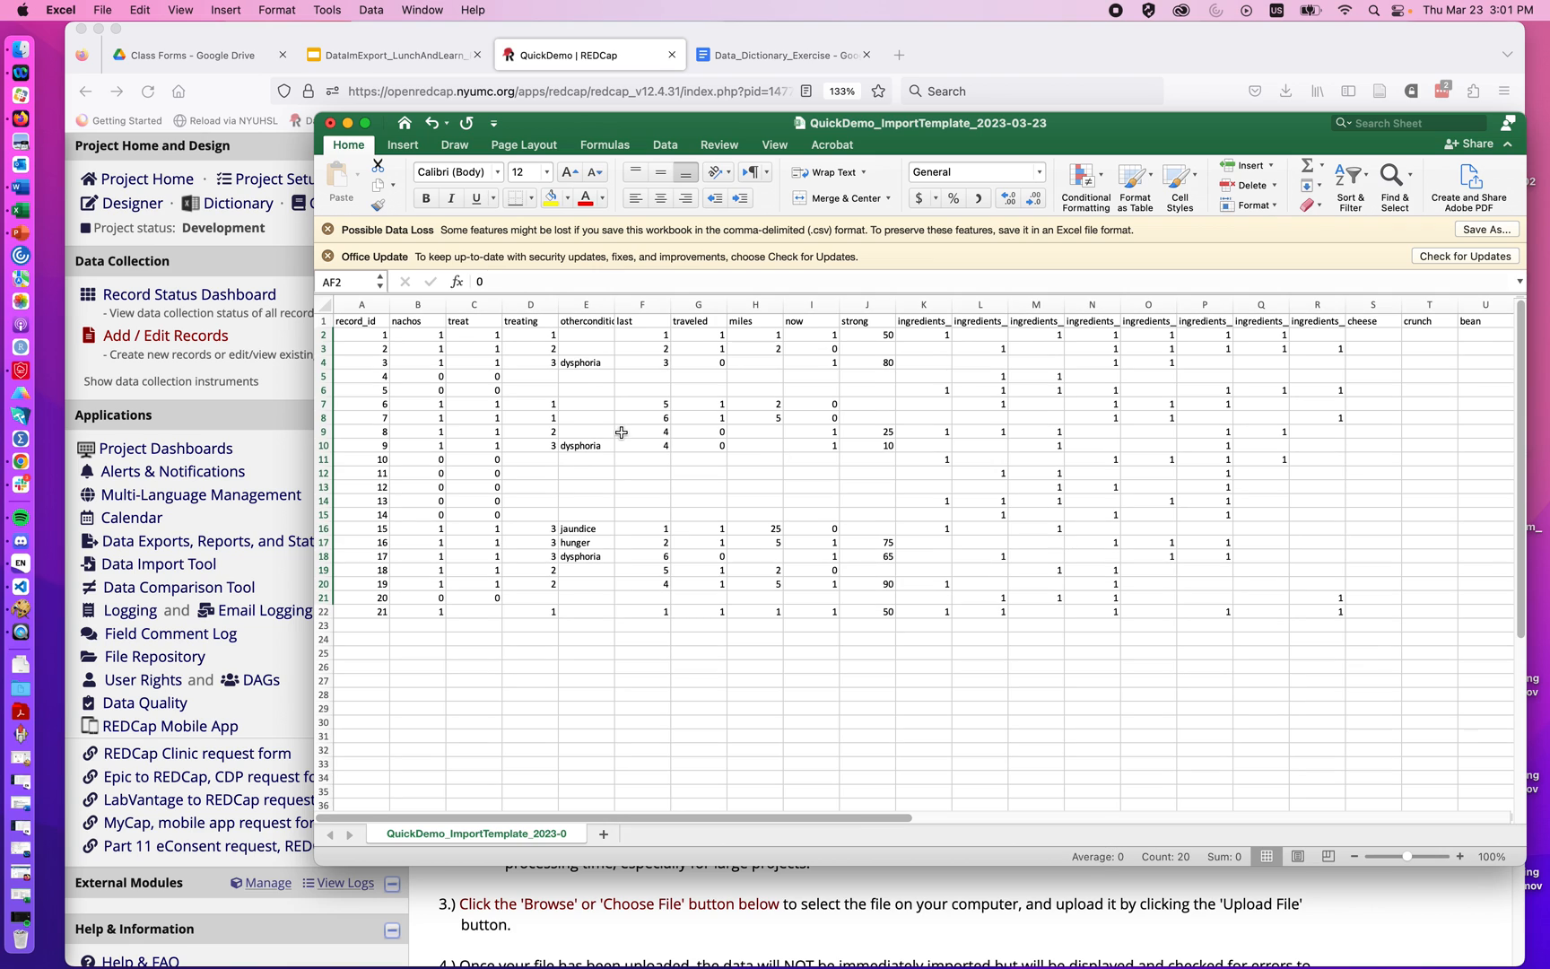
click(1461, 857)
click(1461, 856)
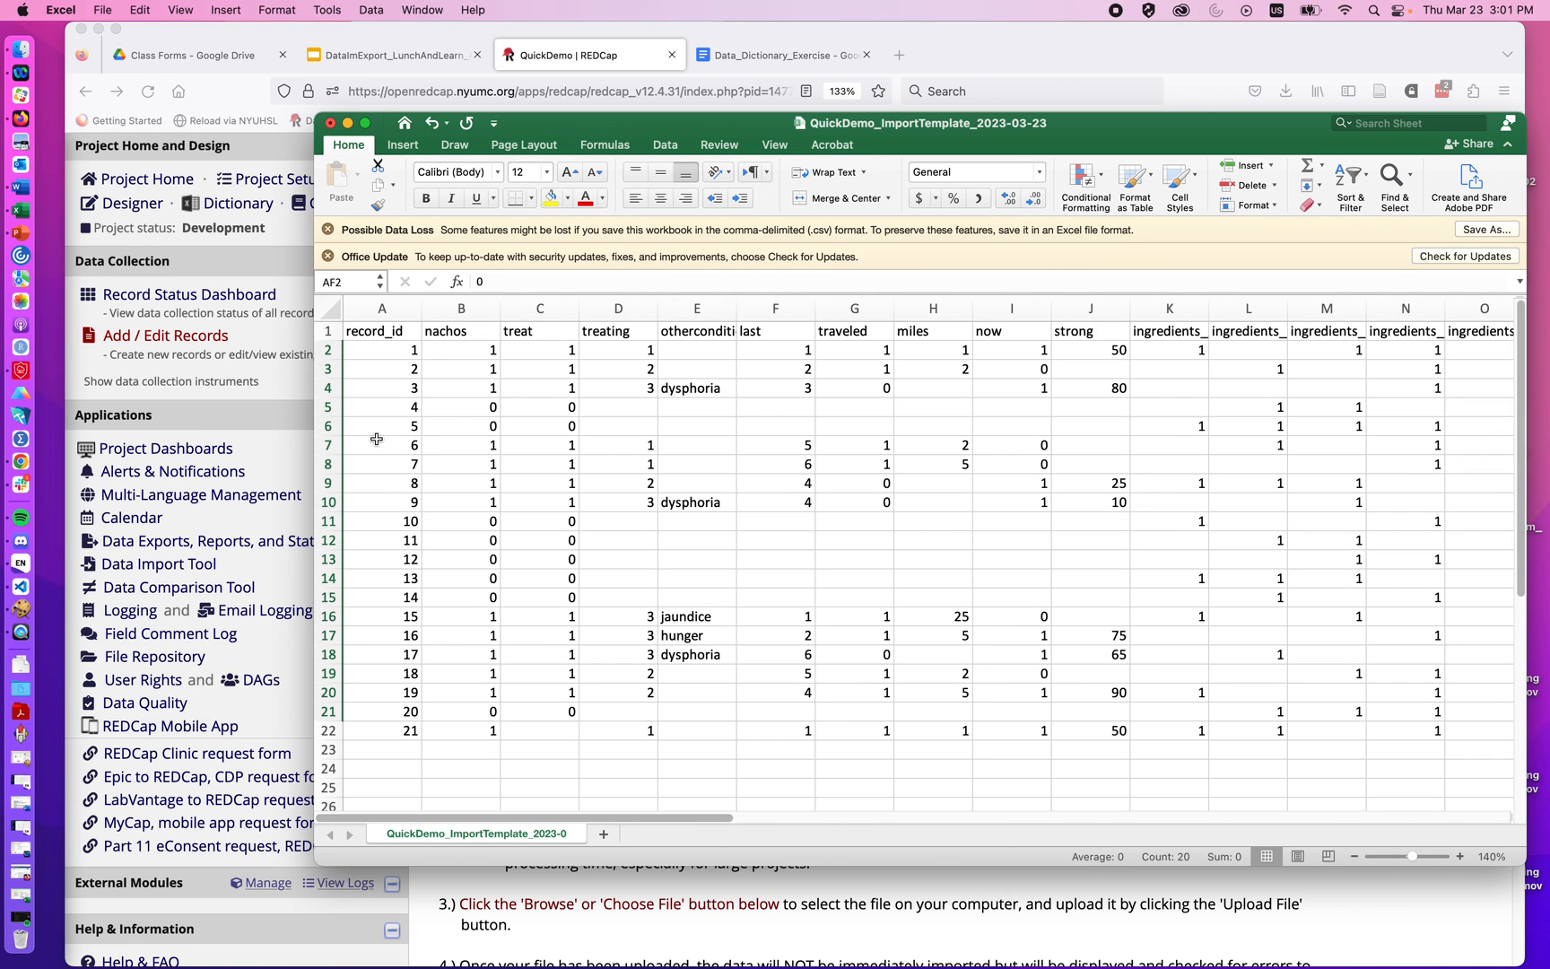
scroll(446, 370, right, 2)
scroll(446, 371, right, 5)
scroll(446, 371, right, 4)
scroll(445, 371, right, 3)
scroll(419, 377, left, 1)
scroll(420, 376, right, 2)
scroll(419, 377, right, 2)
scroll(419, 377, right, 2)
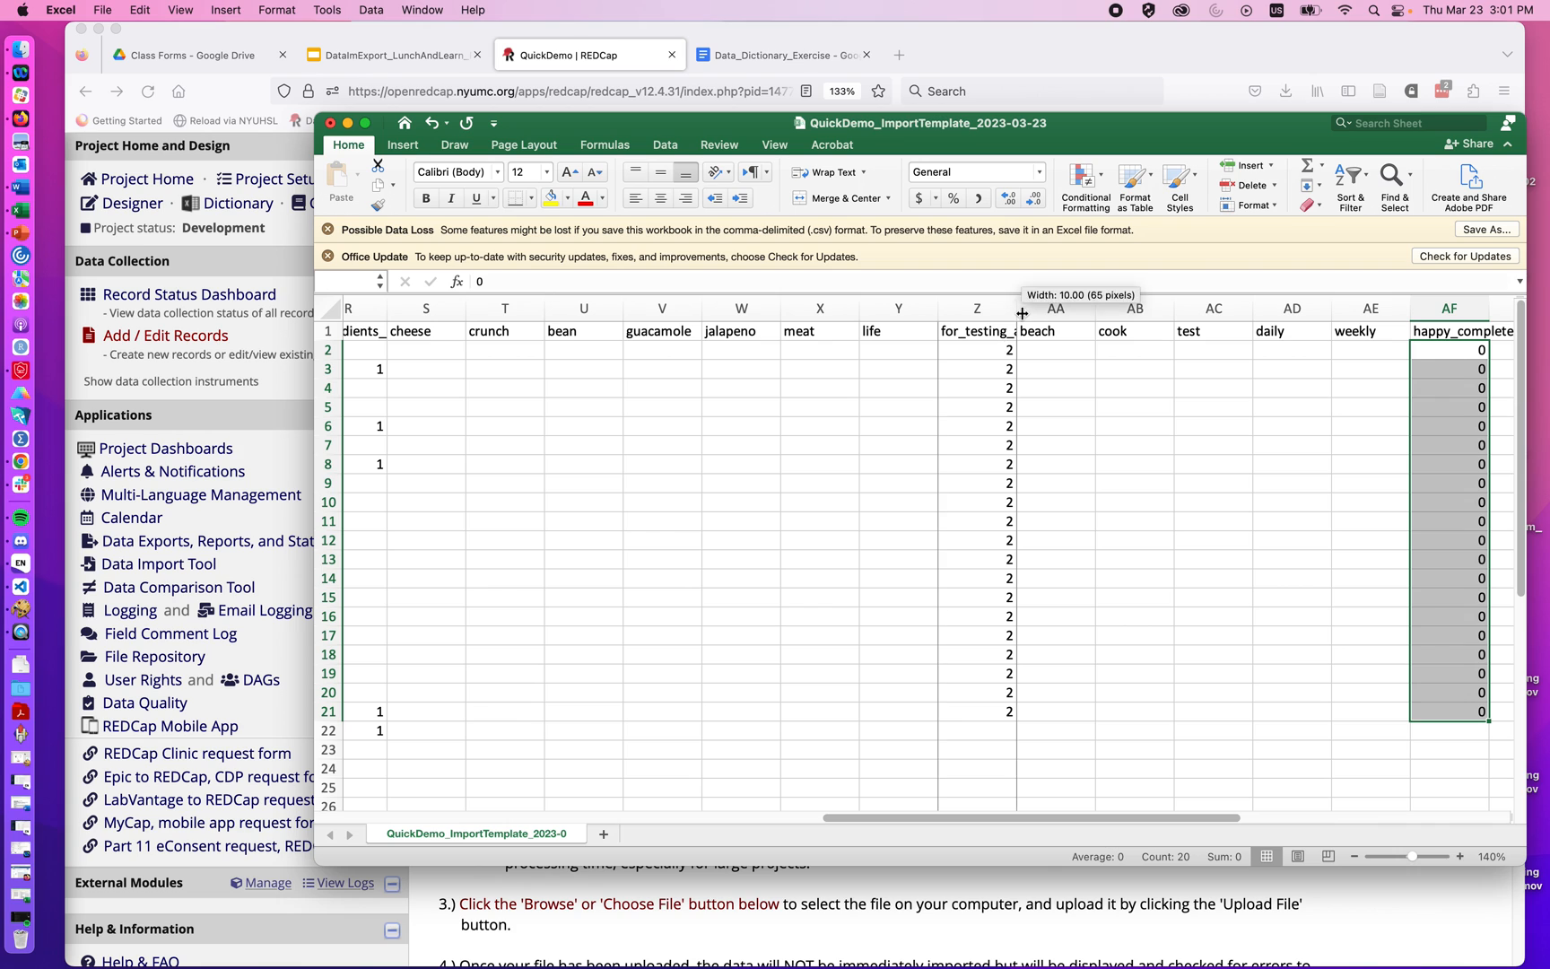
drag(1021, 314, 1318, 314)
scroll(1266, 392, right, 1)
scroll(1266, 393, right, 5)
drag(1227, 385, 1226, 498)
click(1227, 403)
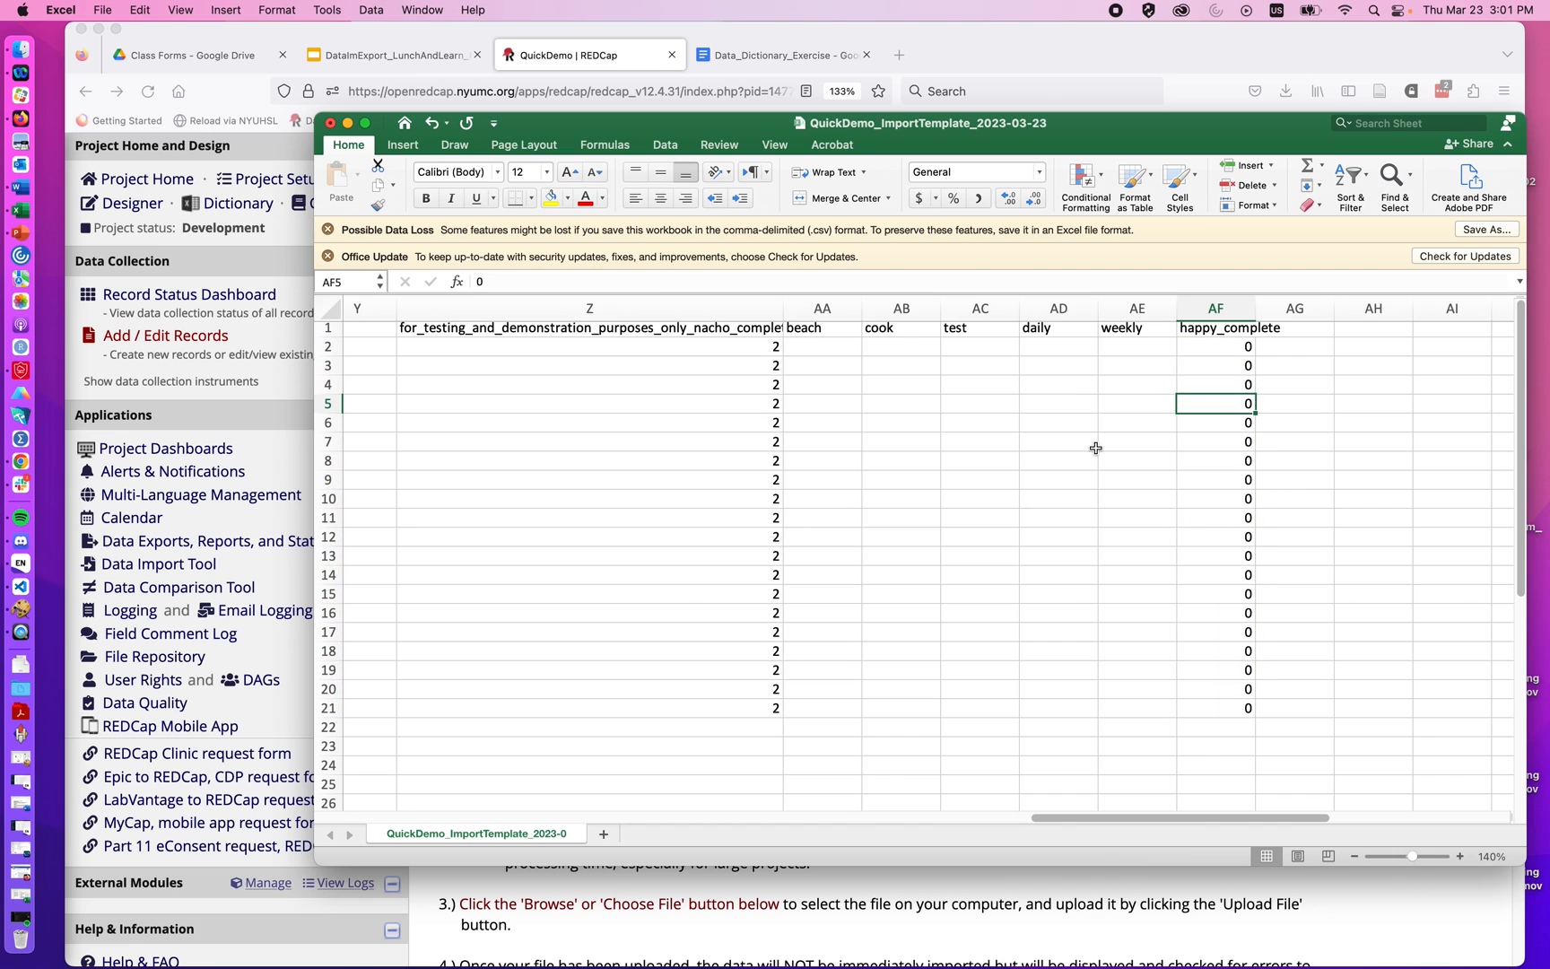
scroll(1010, 463, left, 10)
scroll(1009, 463, left, 8)
scroll(1011, 464, left, 5)
scroll(750, 464, left, 3)
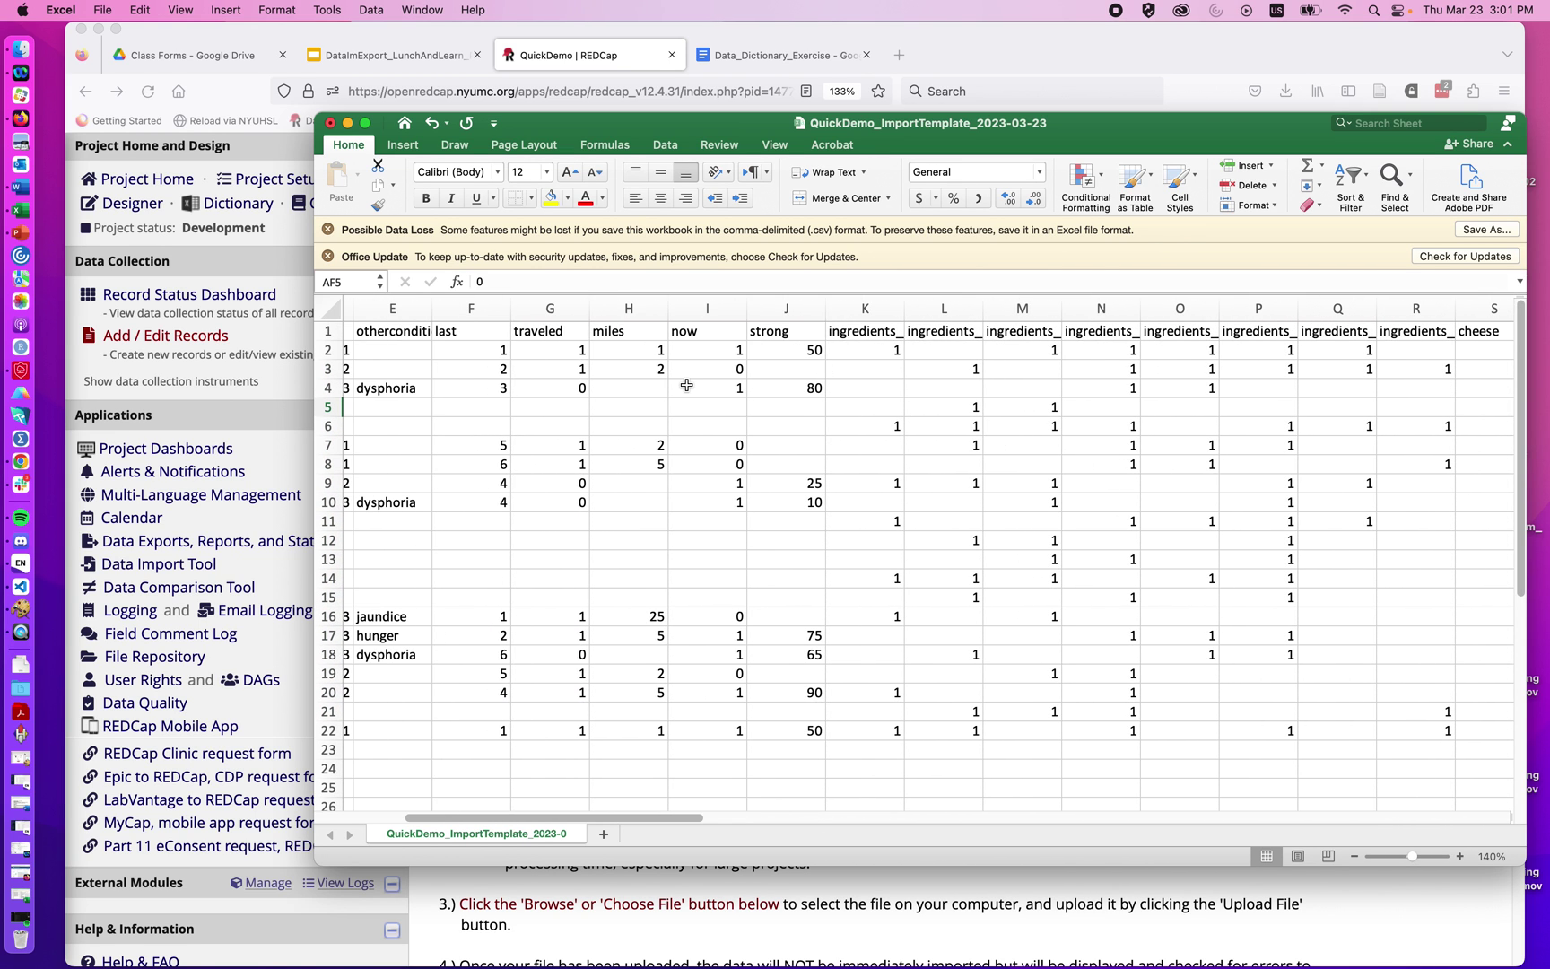
click(289, 391)
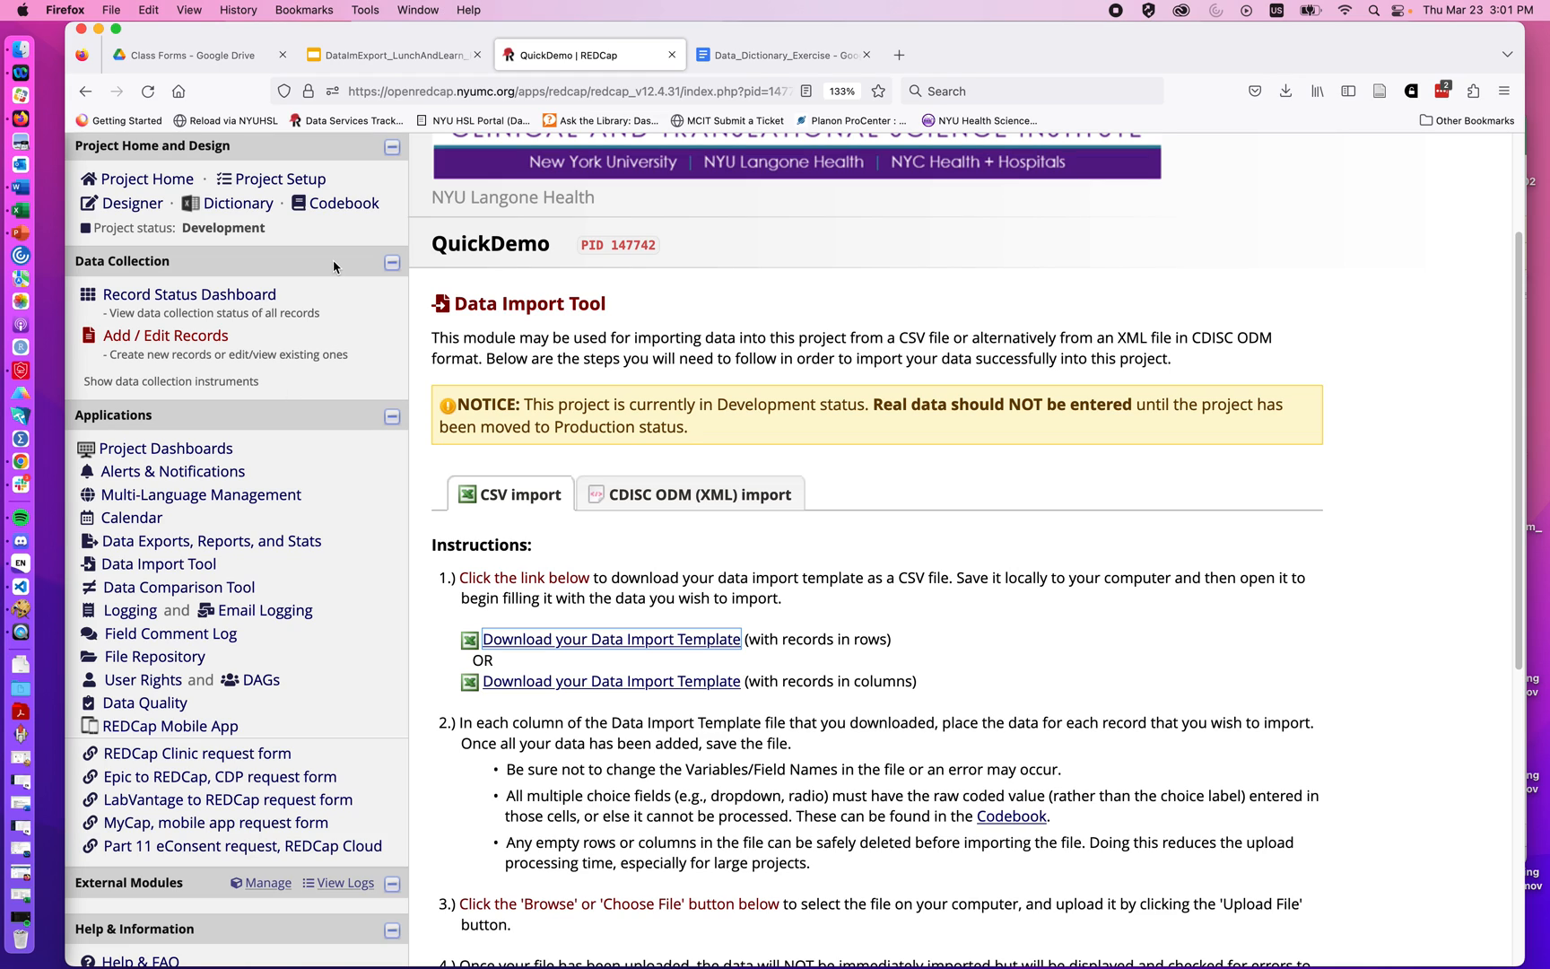
Review the Codebook's Nacho Craving Index Survey coded values, comparing against the template spreadsheet.
click(344, 204)
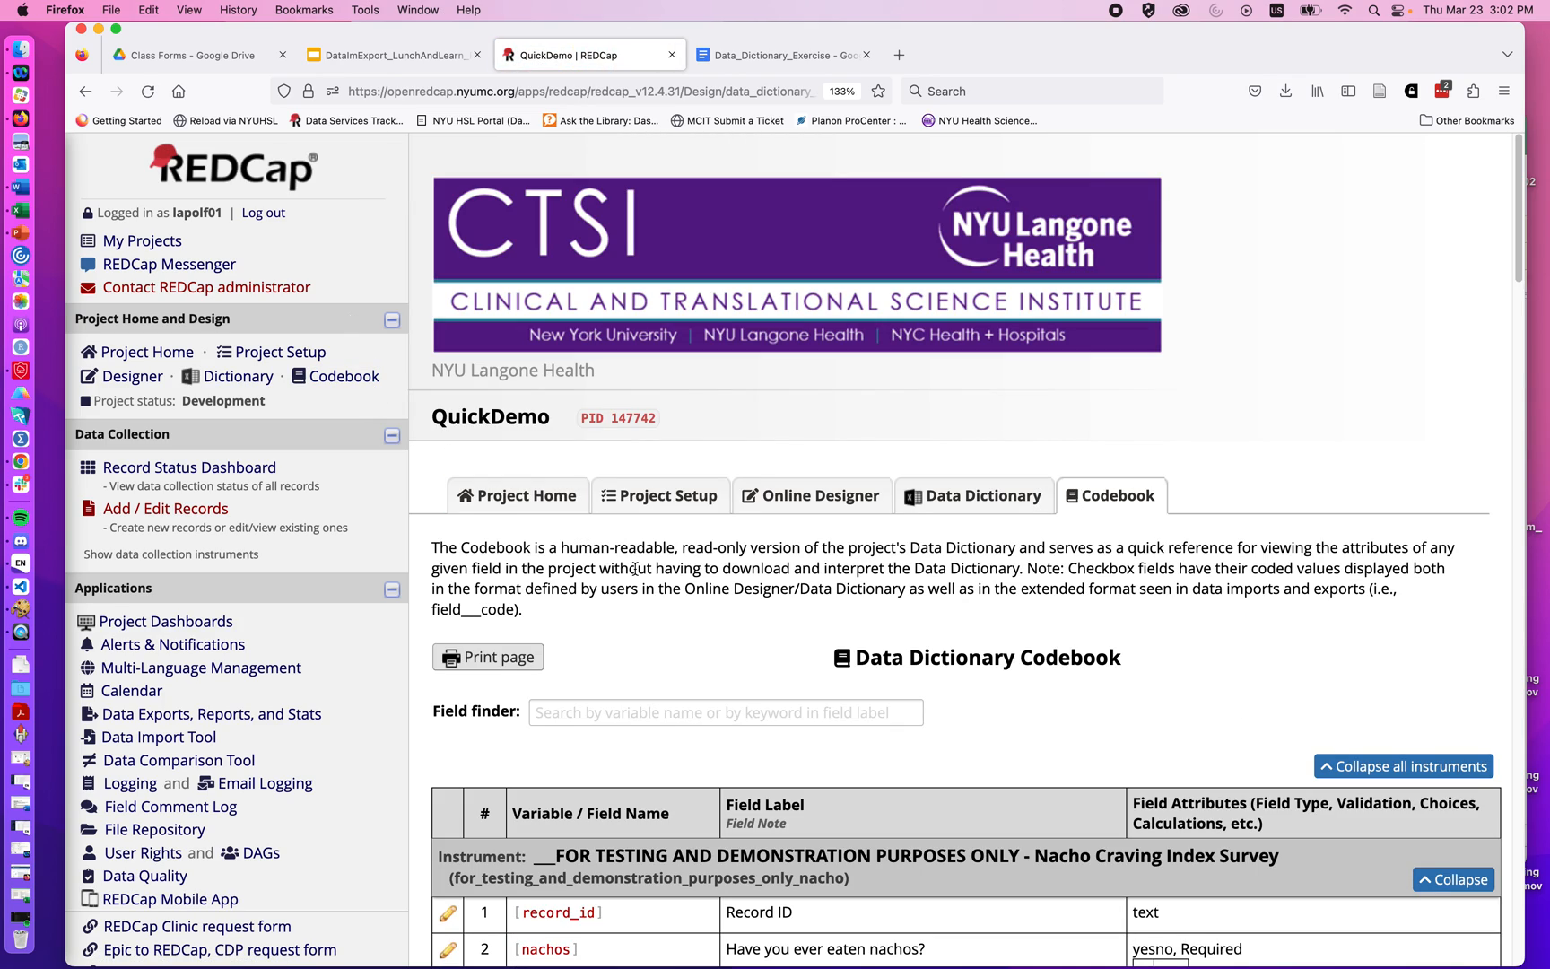
scroll(675, 623, down, 5)
scroll(675, 622, down, 4)
scroll(675, 623, down, 3)
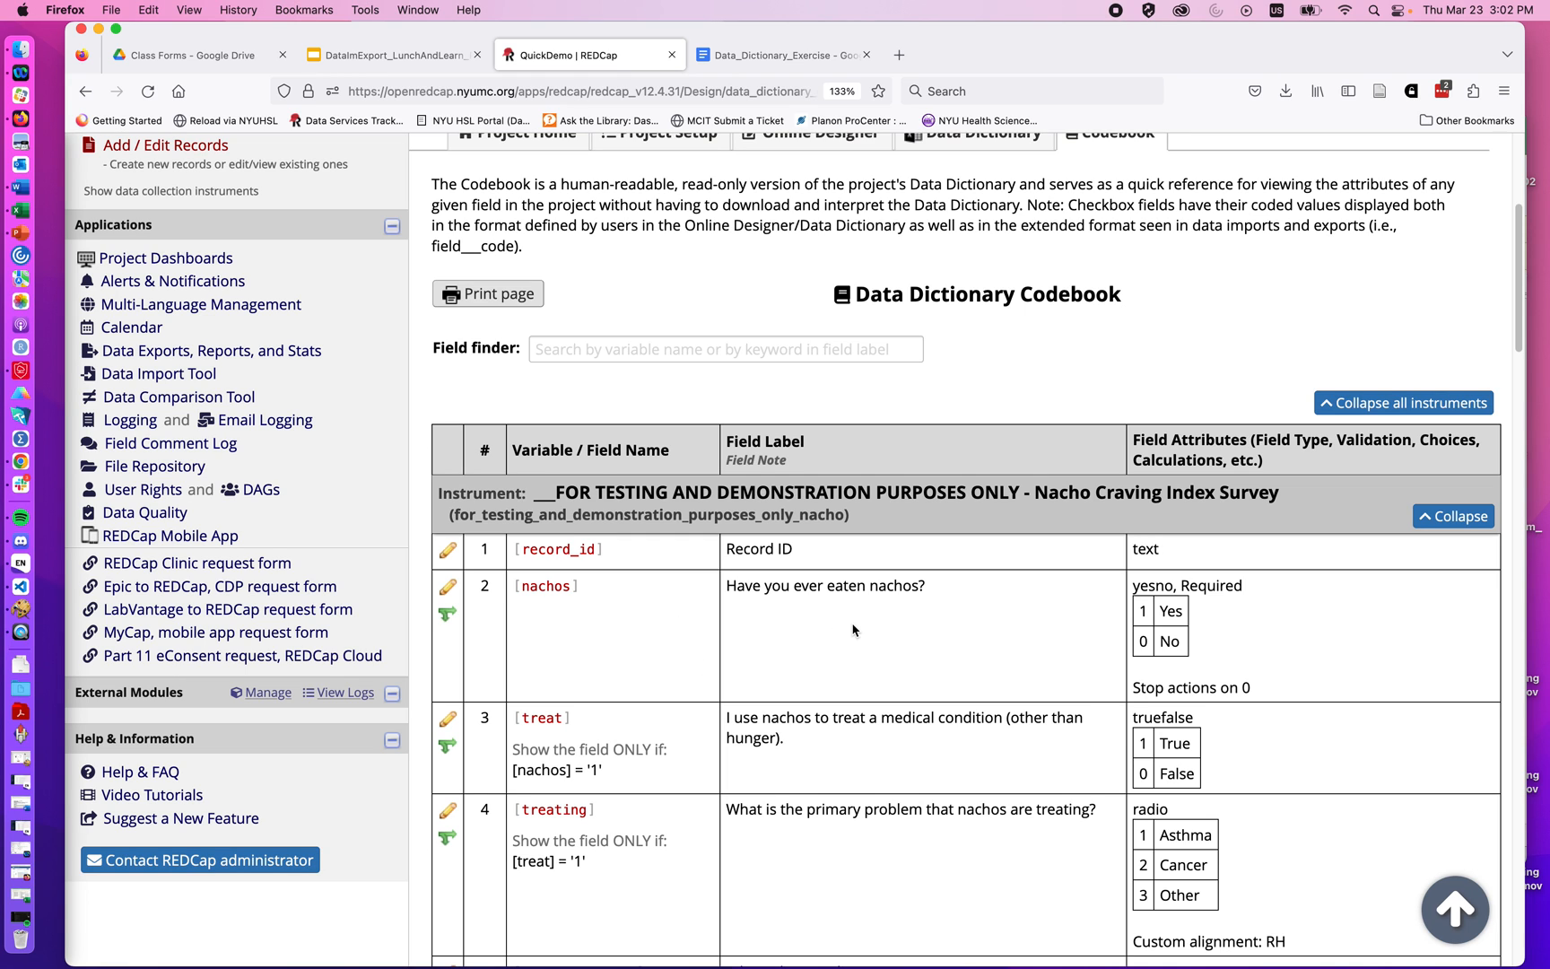
scroll(854, 627, down, 1)
scroll(854, 629, down, 2)
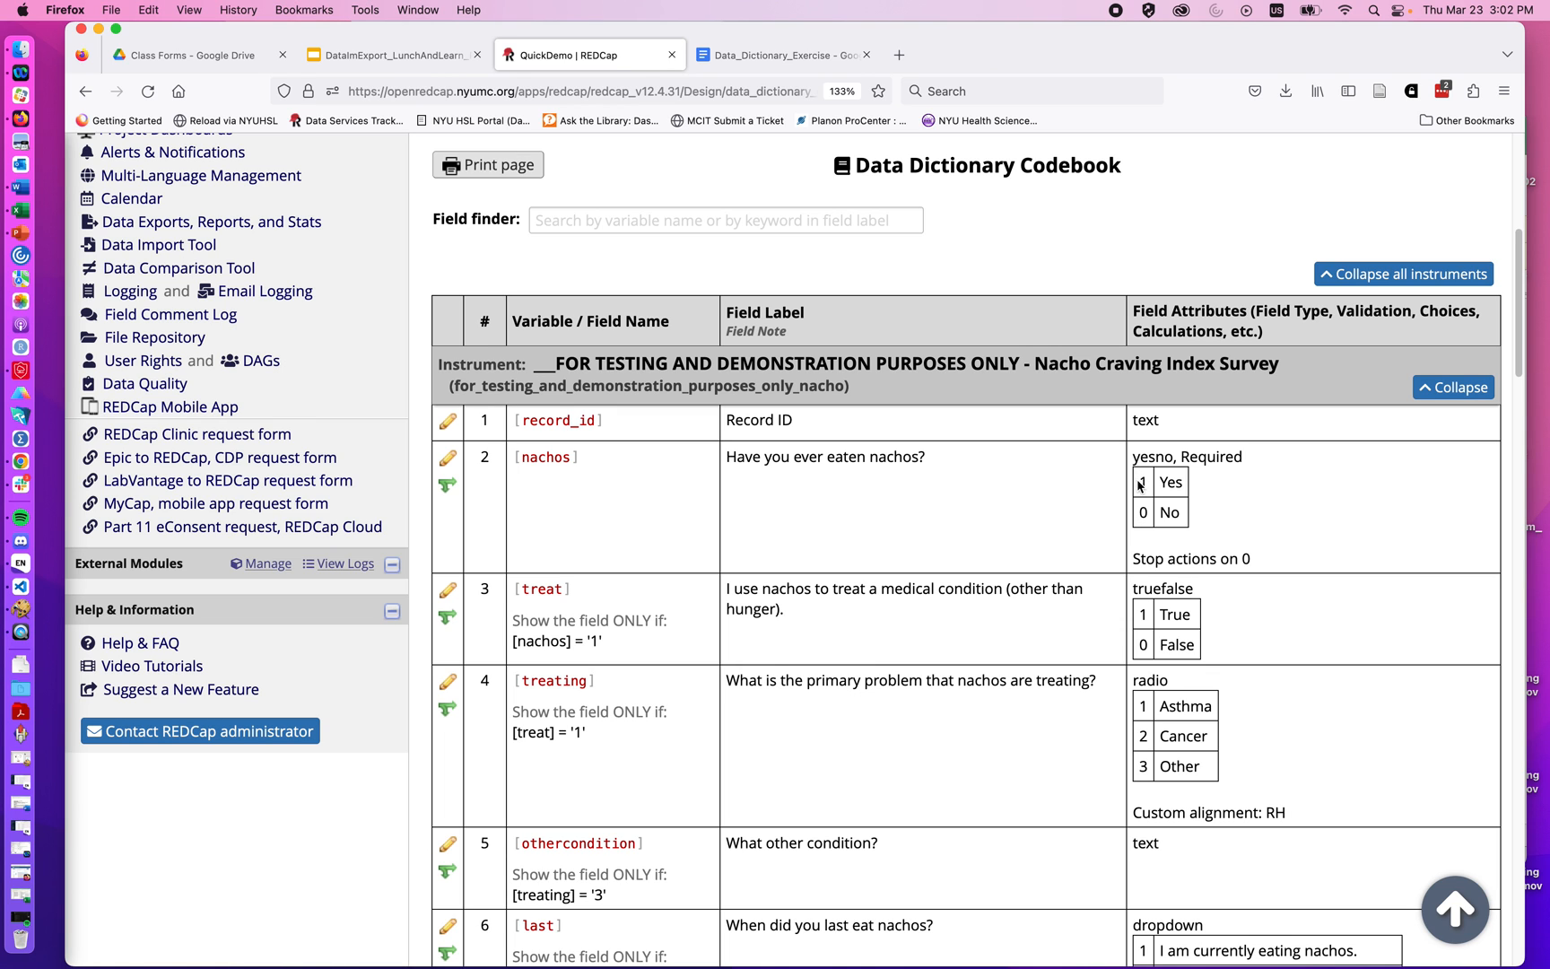
scroll(1073, 707, down, 4)
scroll(1074, 707, down, 3)
scroll(1073, 707, down, 4)
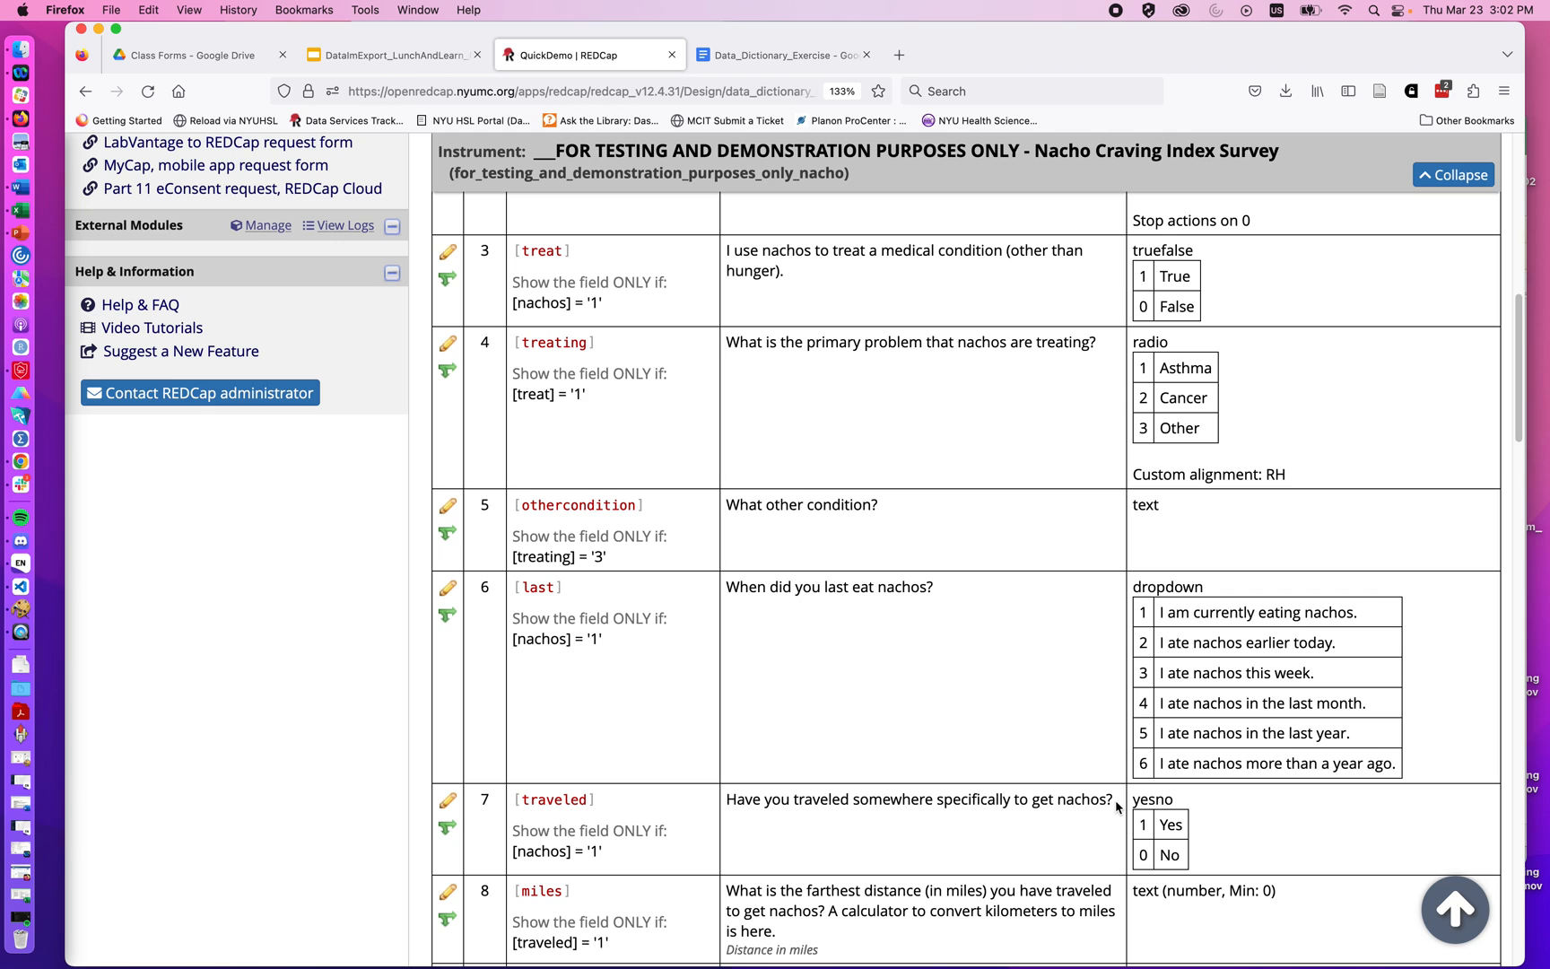
scroll(895, 779, down, 4)
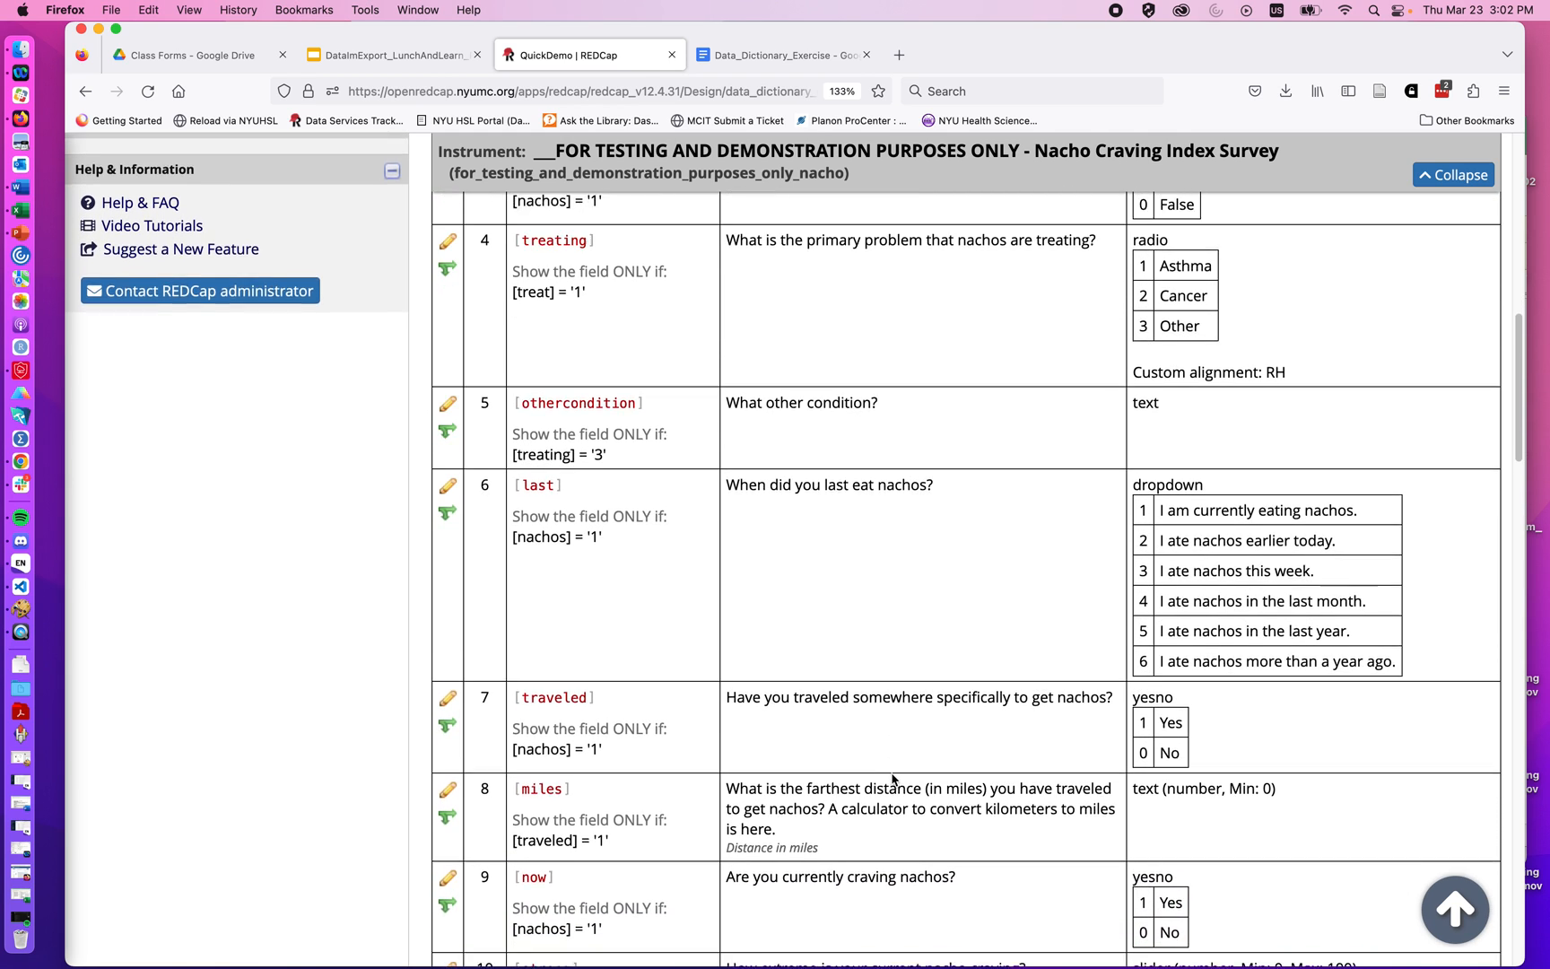
scroll(893, 779, down, 4)
scroll(892, 774, down, 1)
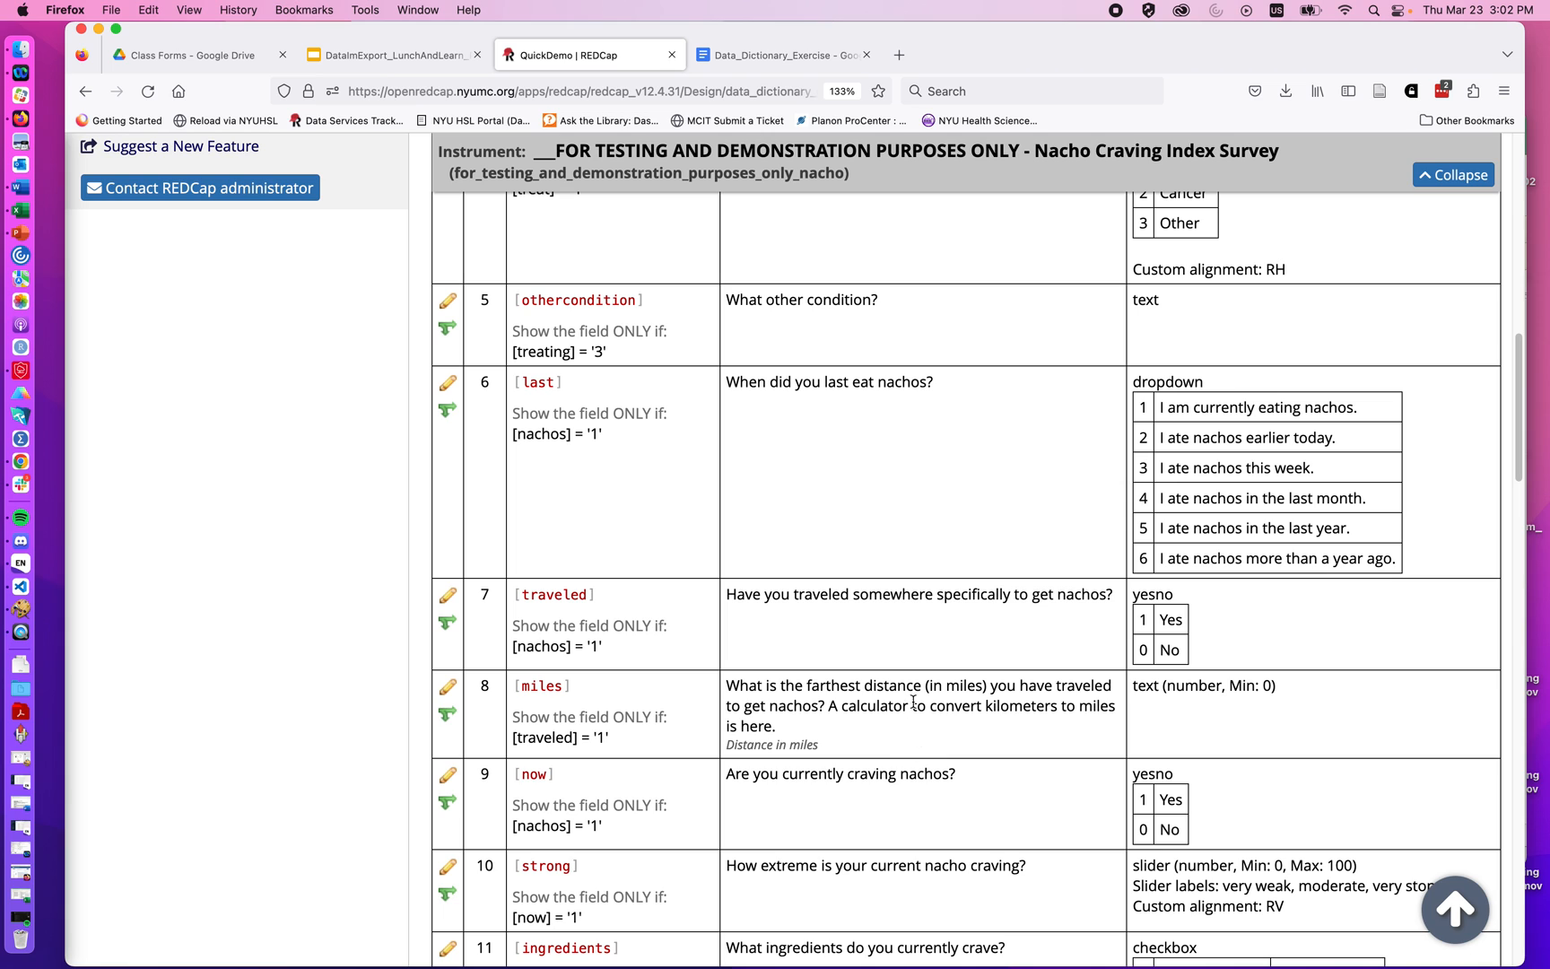
scroll(780, 591, down, 2)
scroll(780, 592, down, 3)
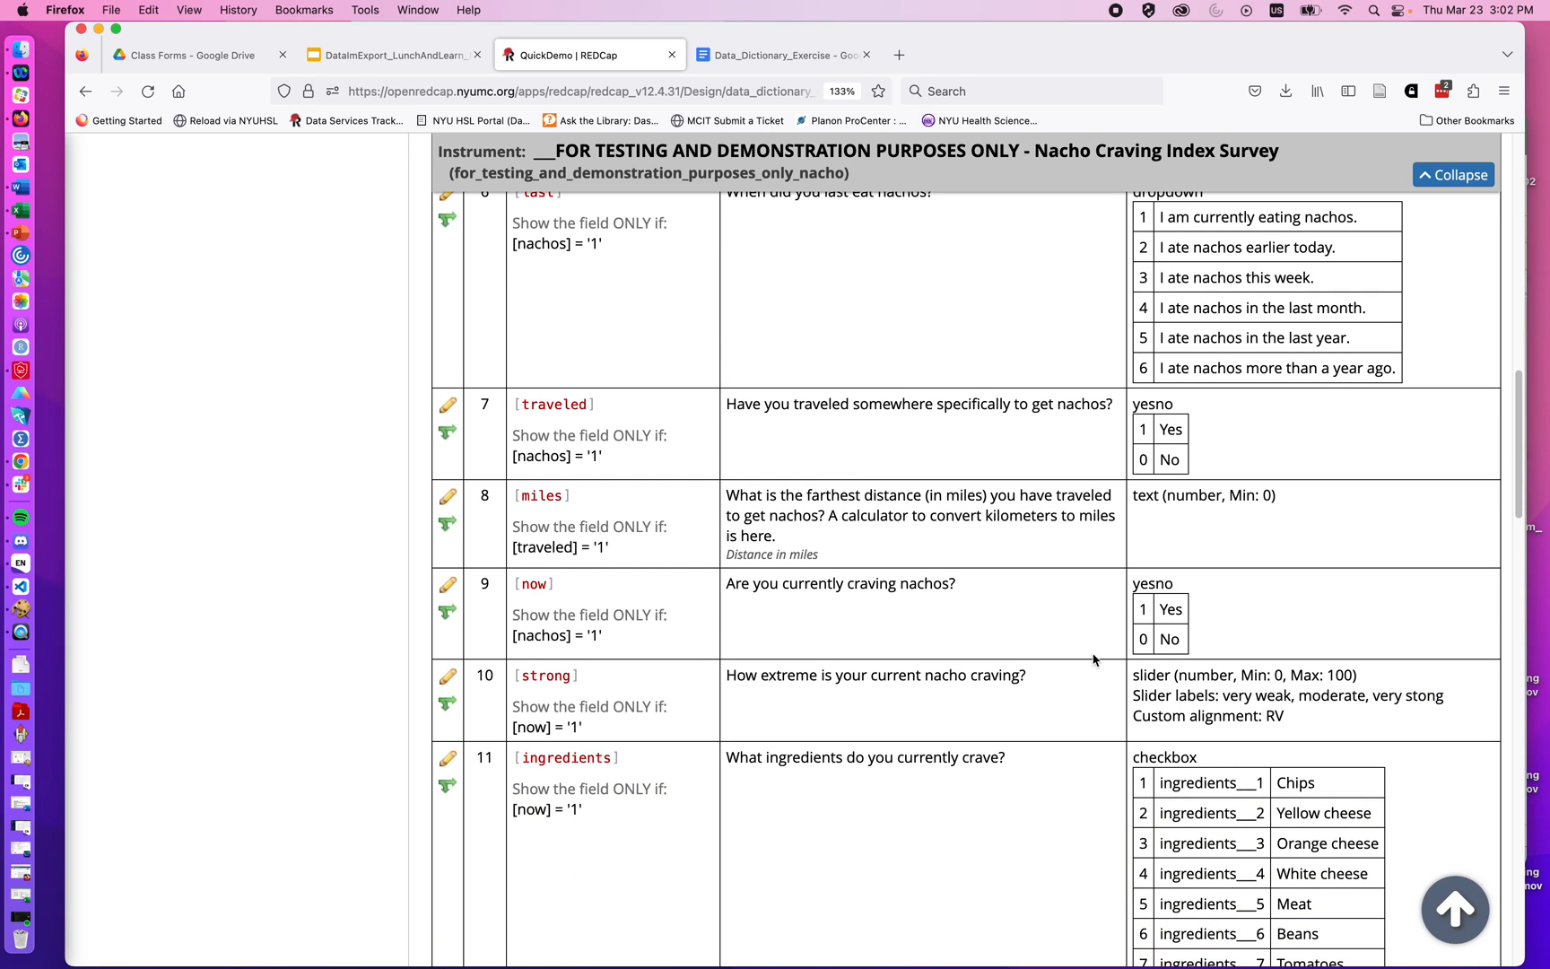
scroll(1095, 662, down, 3)
scroll(1096, 662, down, 4)
scroll(1096, 662, down, 1)
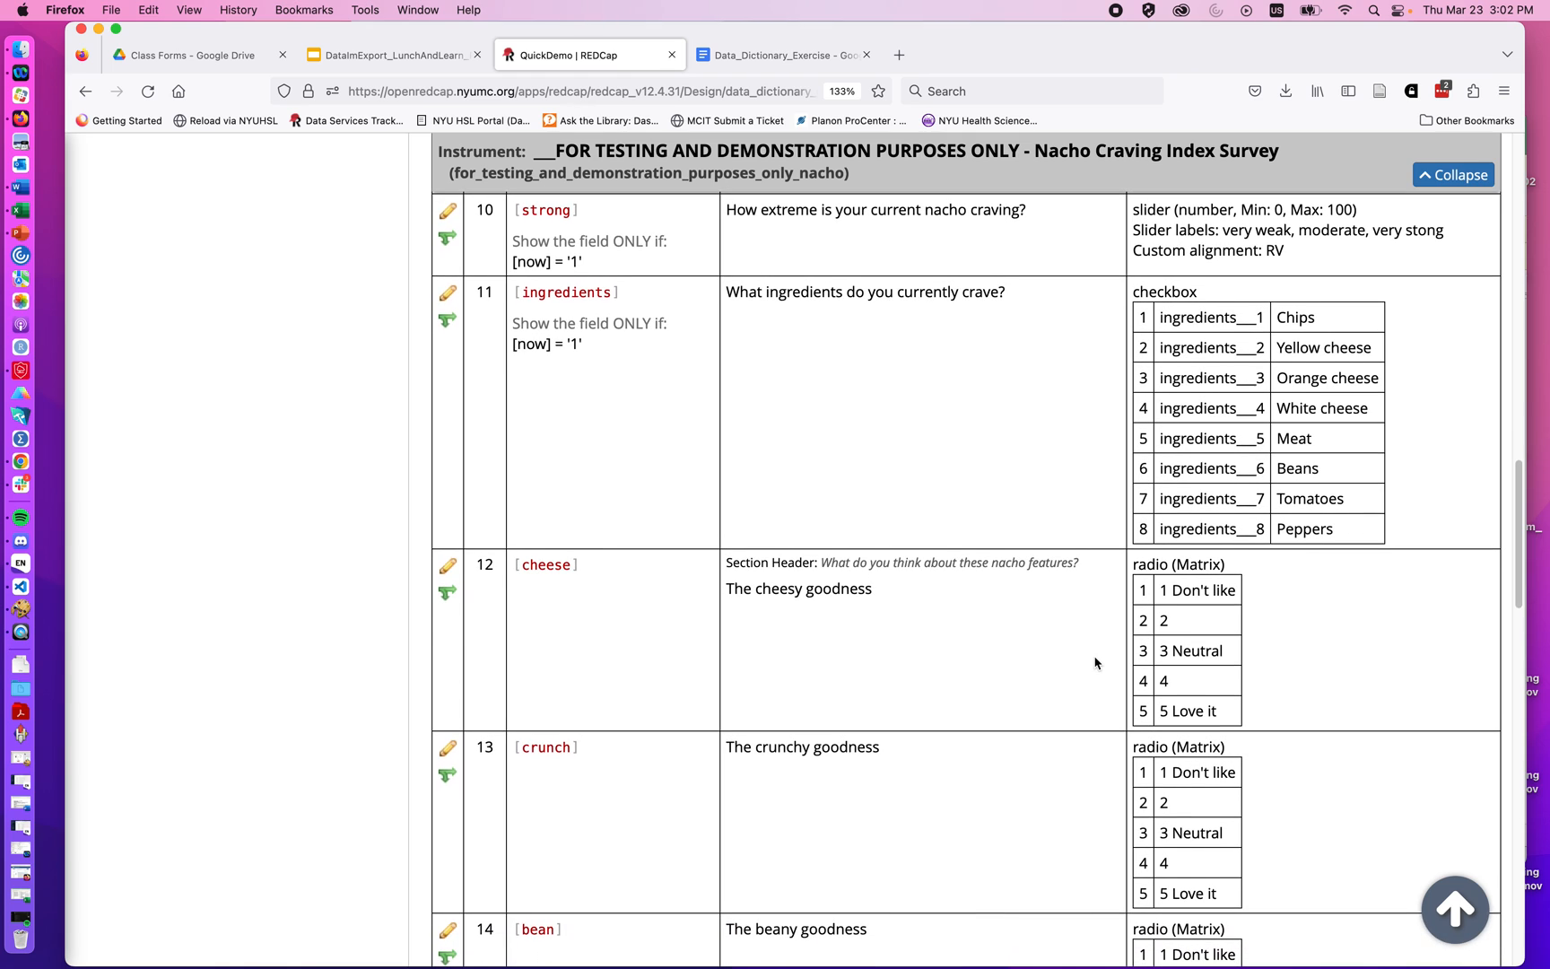
scroll(1096, 661, down, 2)
scroll(1096, 661, down, 4)
scroll(1096, 661, down, 1)
scroll(1096, 661, up, 4)
scroll(1096, 661, up, 4)
scroll(1096, 661, up, 2)
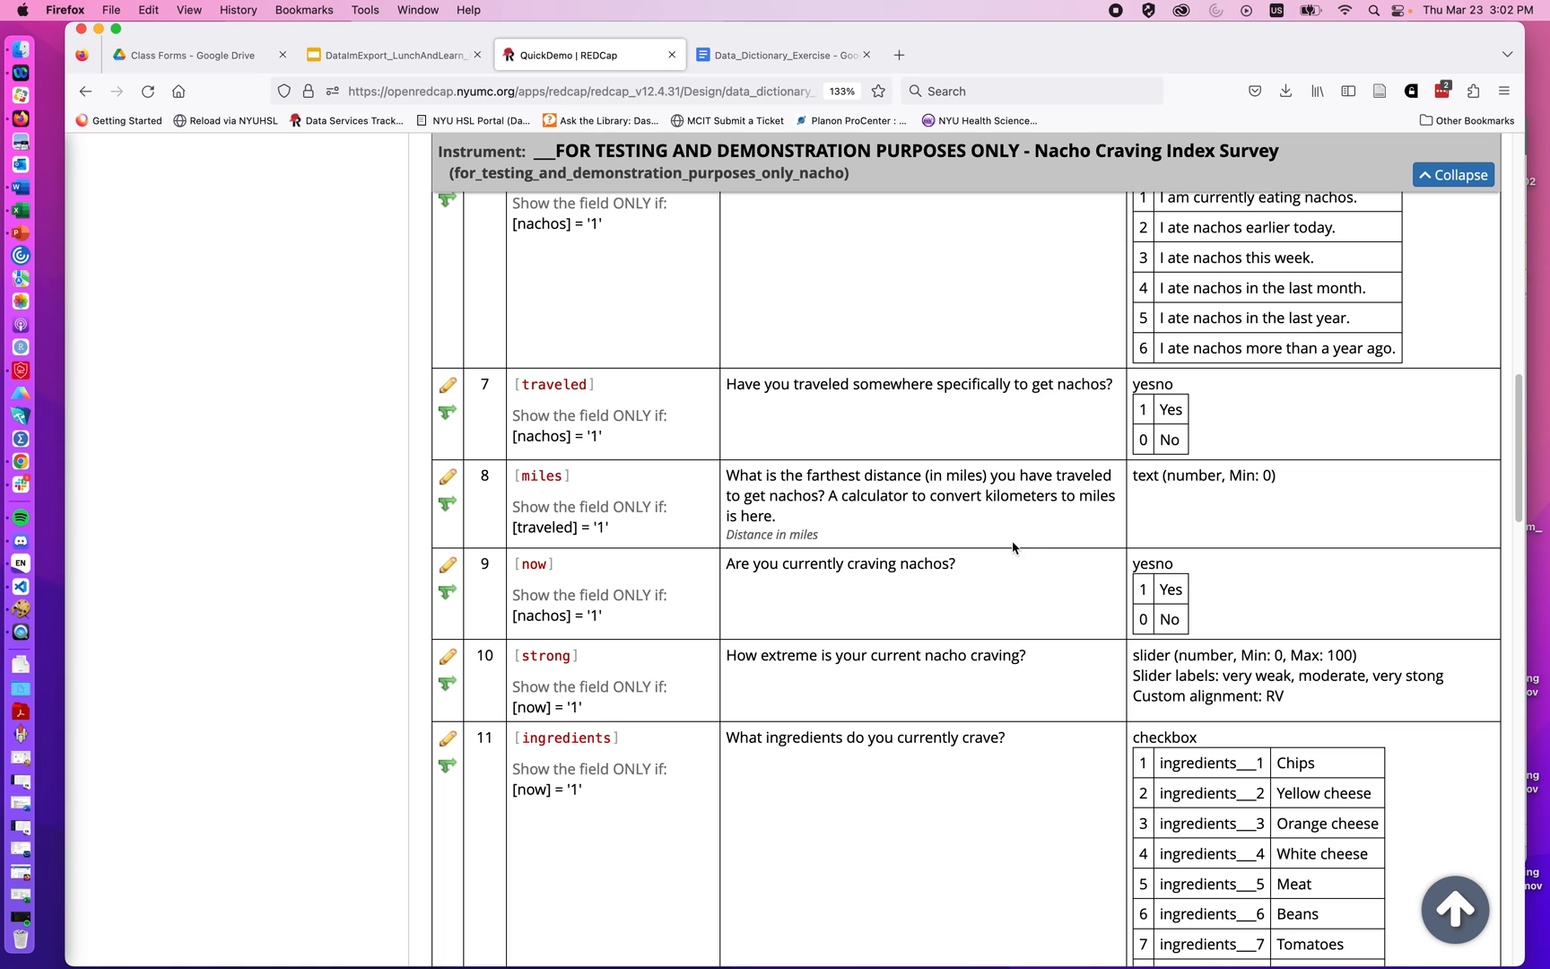
scroll(915, 623, down, 2)
scroll(916, 624, down, 4)
scroll(915, 624, down, 3)
scroll(916, 624, down, 2)
scroll(915, 624, down, 4)
scroll(916, 624, down, 3)
scroll(916, 624, down, 2)
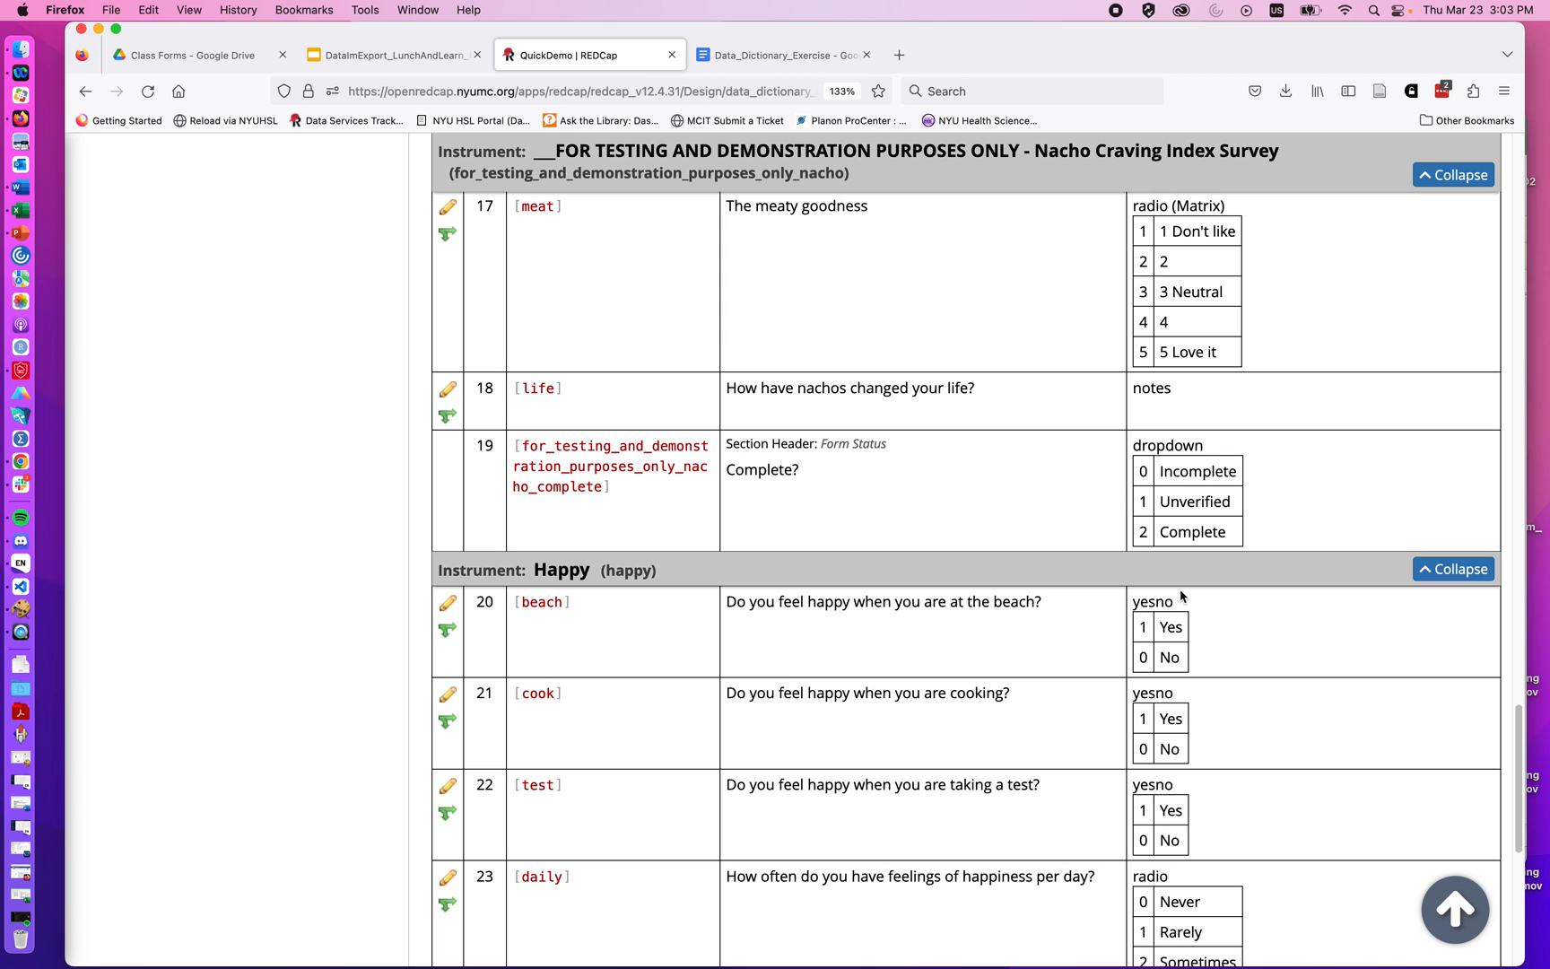
scroll(1180, 589, down, 10)
scroll(1179, 589, up, 5)
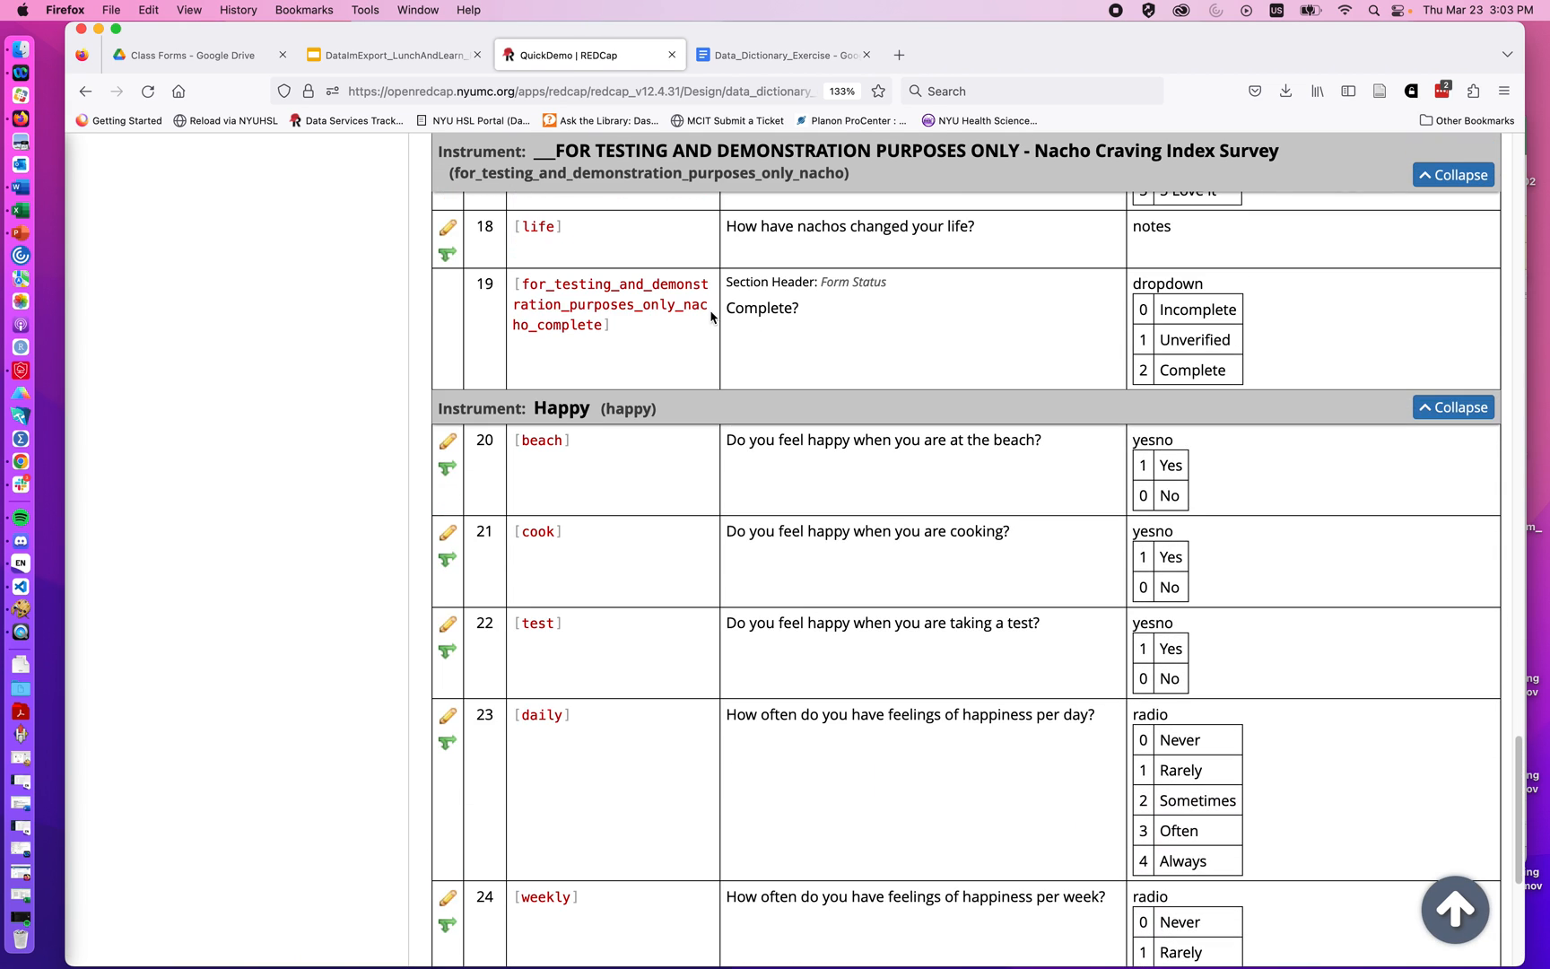
scroll(714, 316, up, 5)
scroll(715, 315, up, 2)
drag(280, 34, 363, 147)
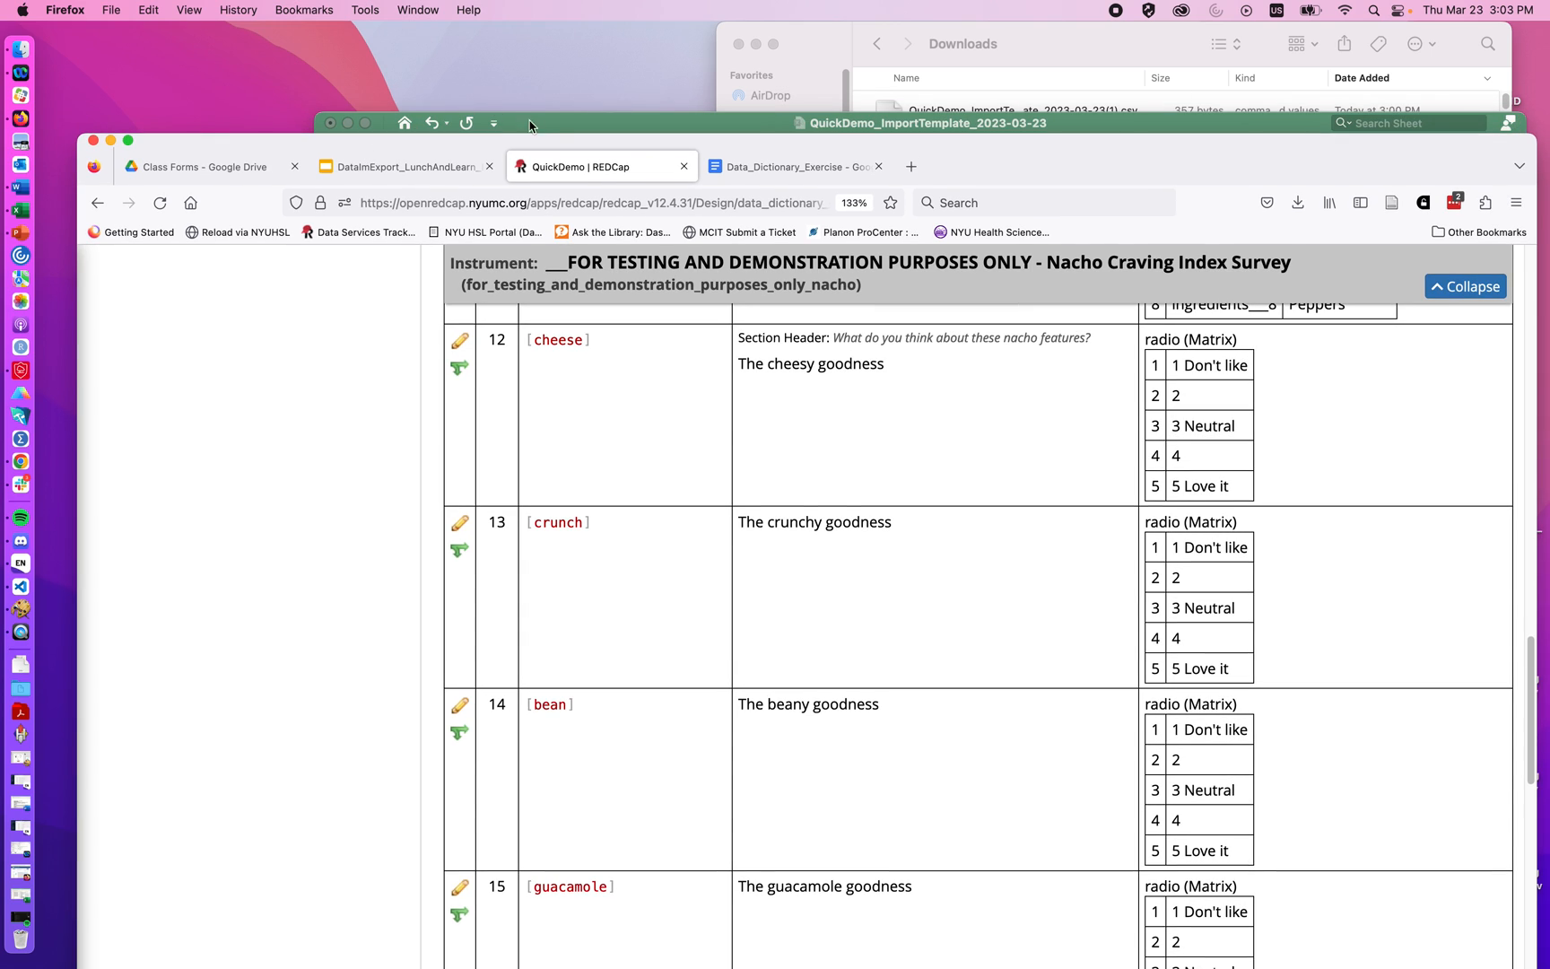
click(551, 128)
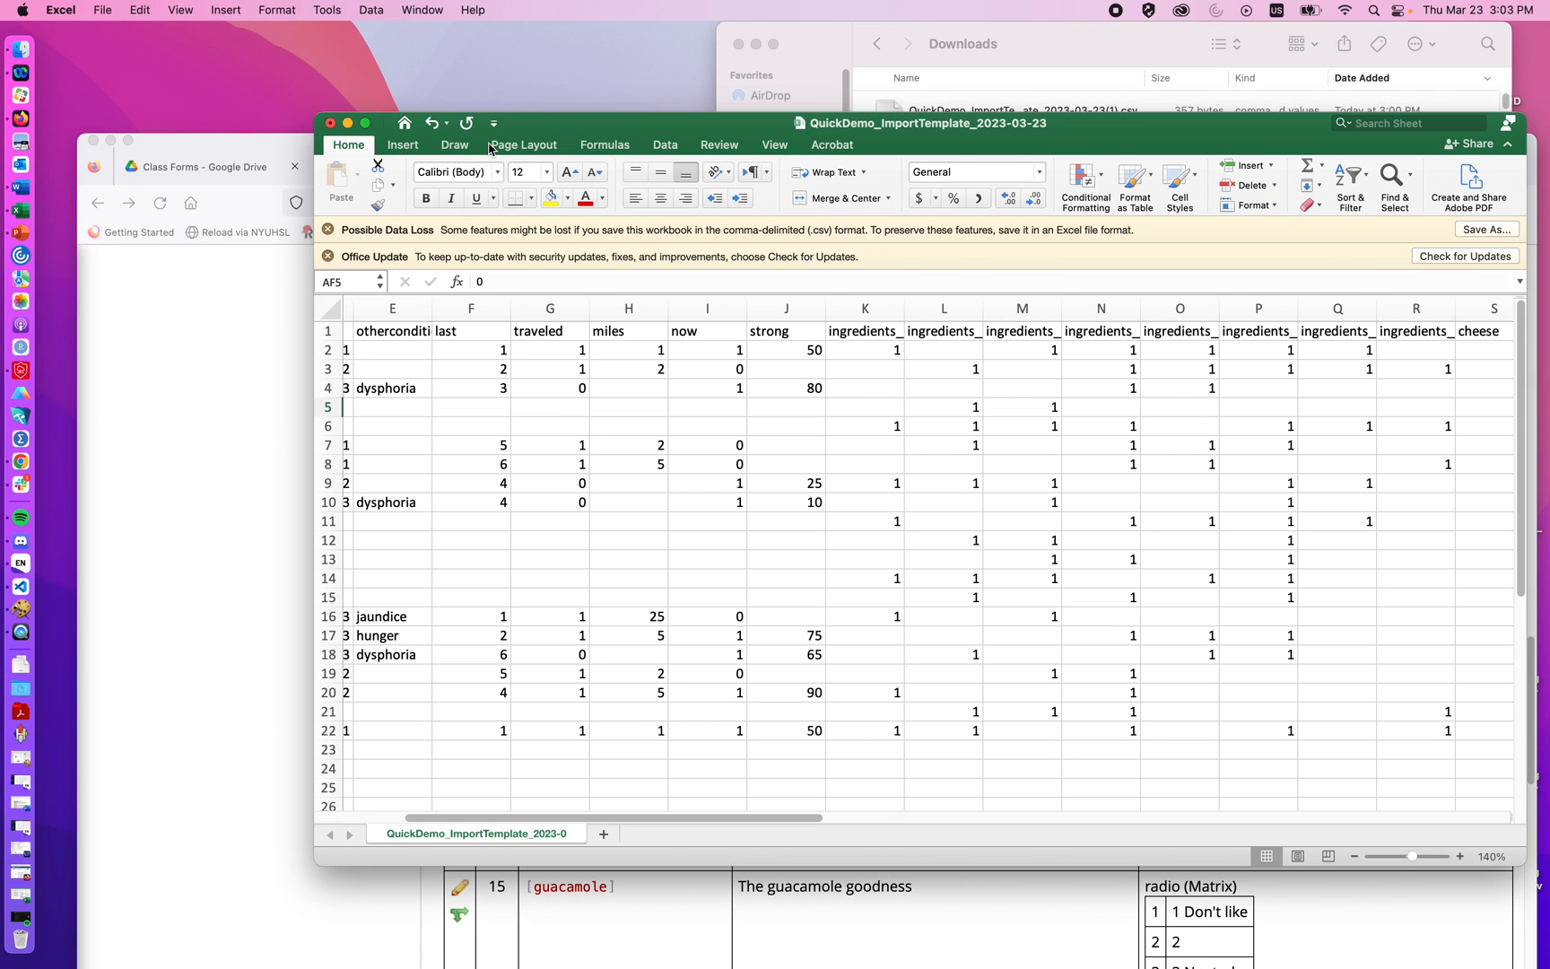
click(328, 229)
click(245, 311)
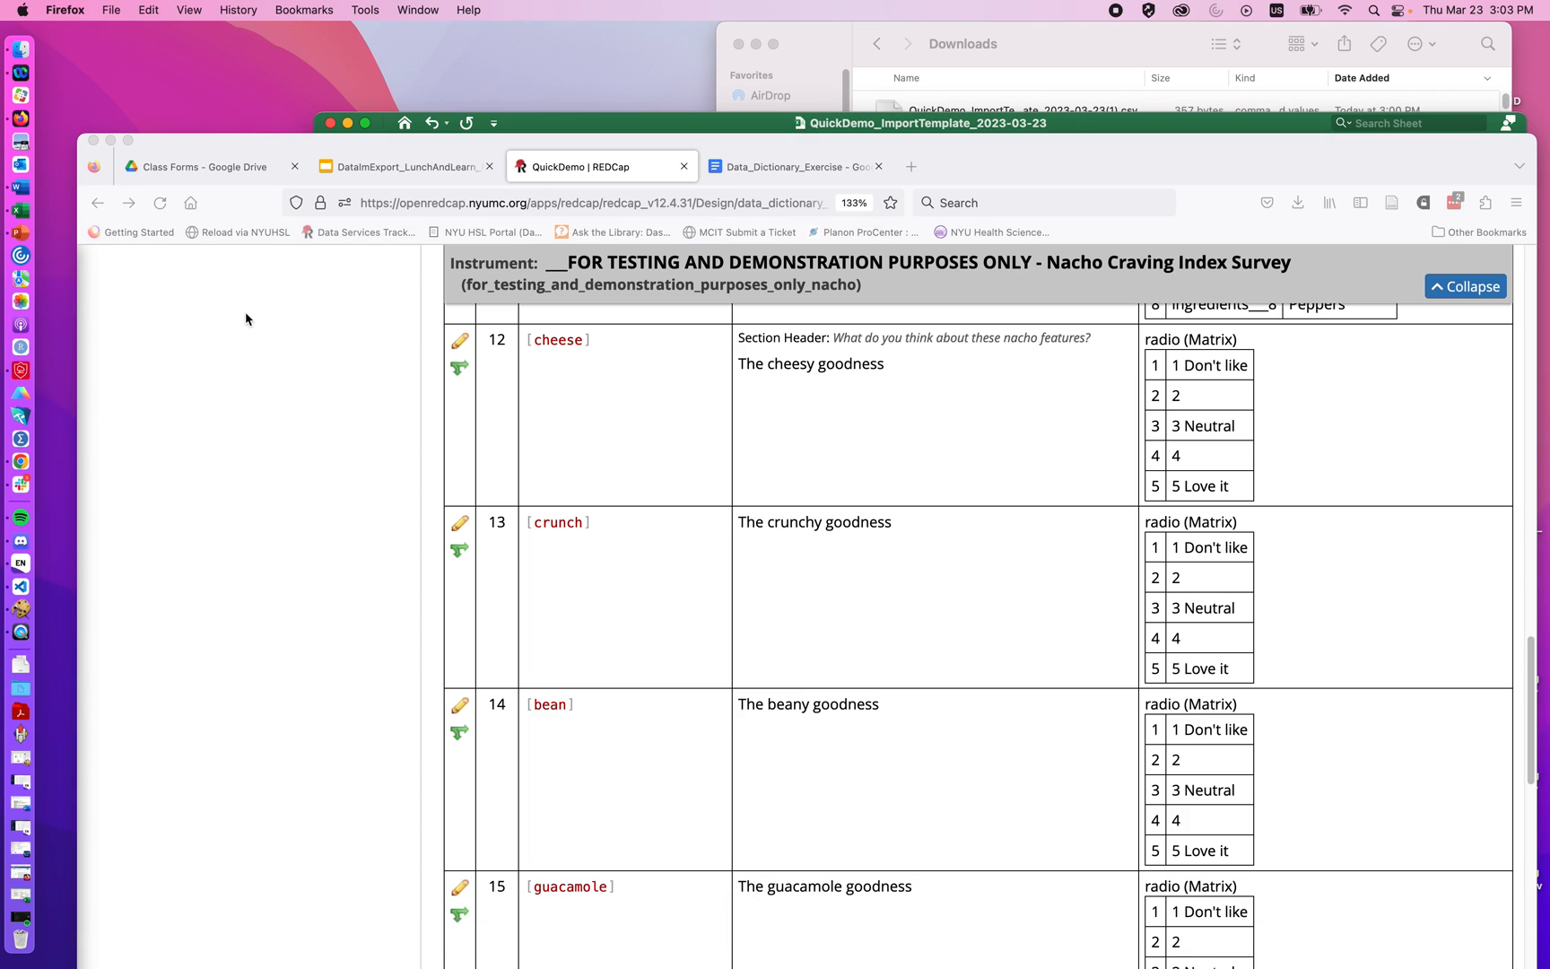
drag(303, 146, 276, 40)
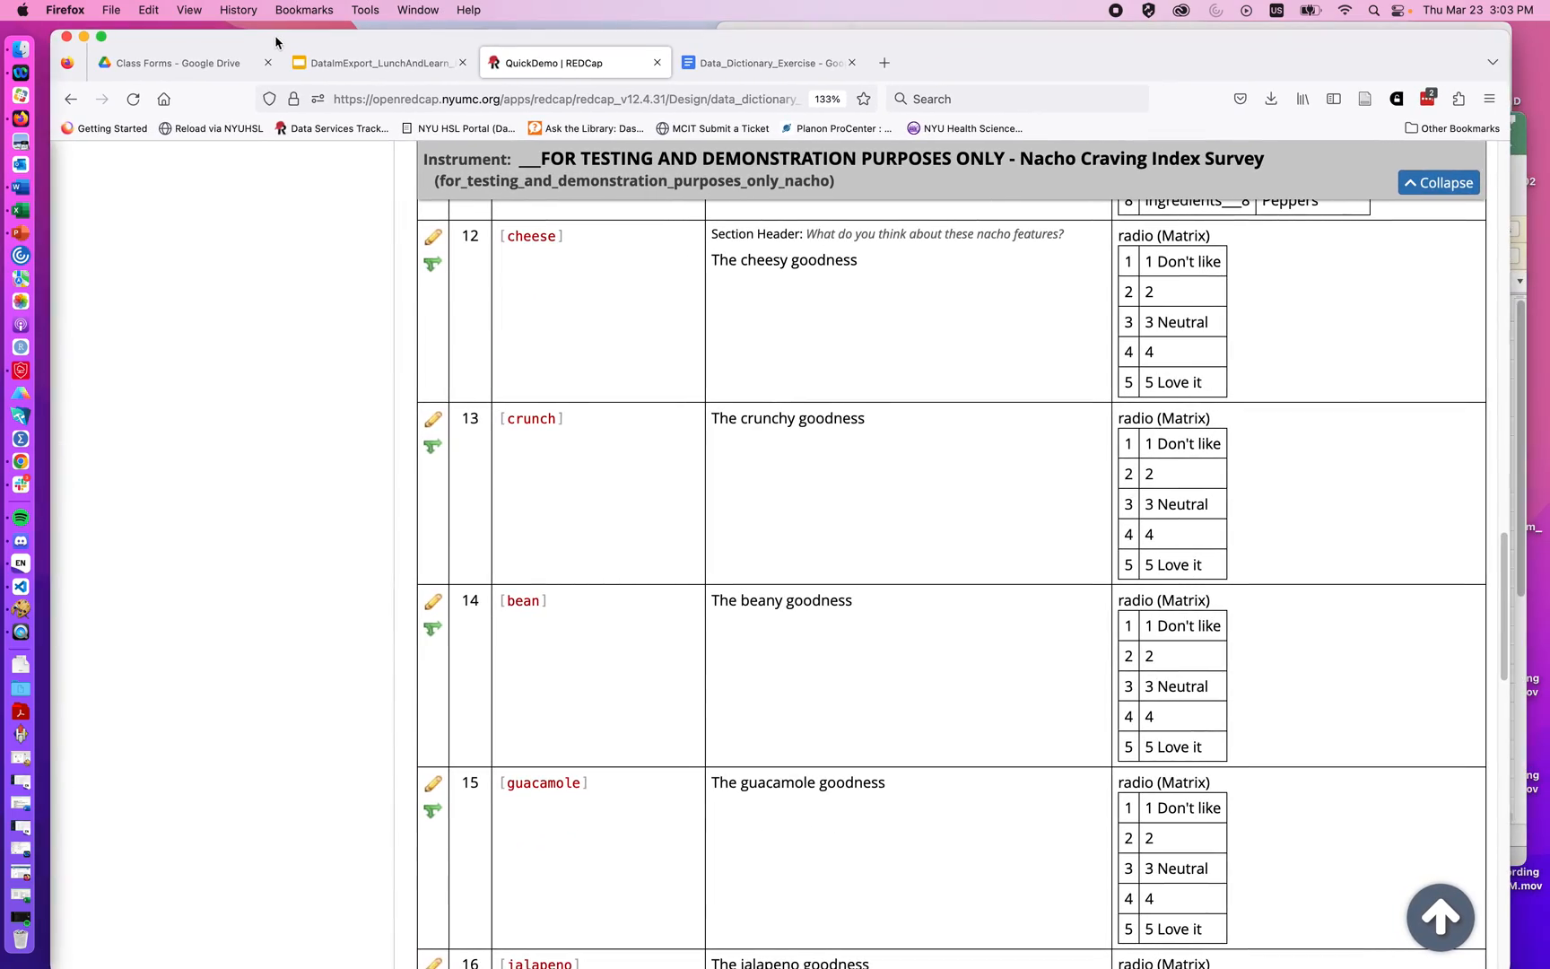
scroll(274, 348, up, 15)
scroll(274, 347, up, 15)
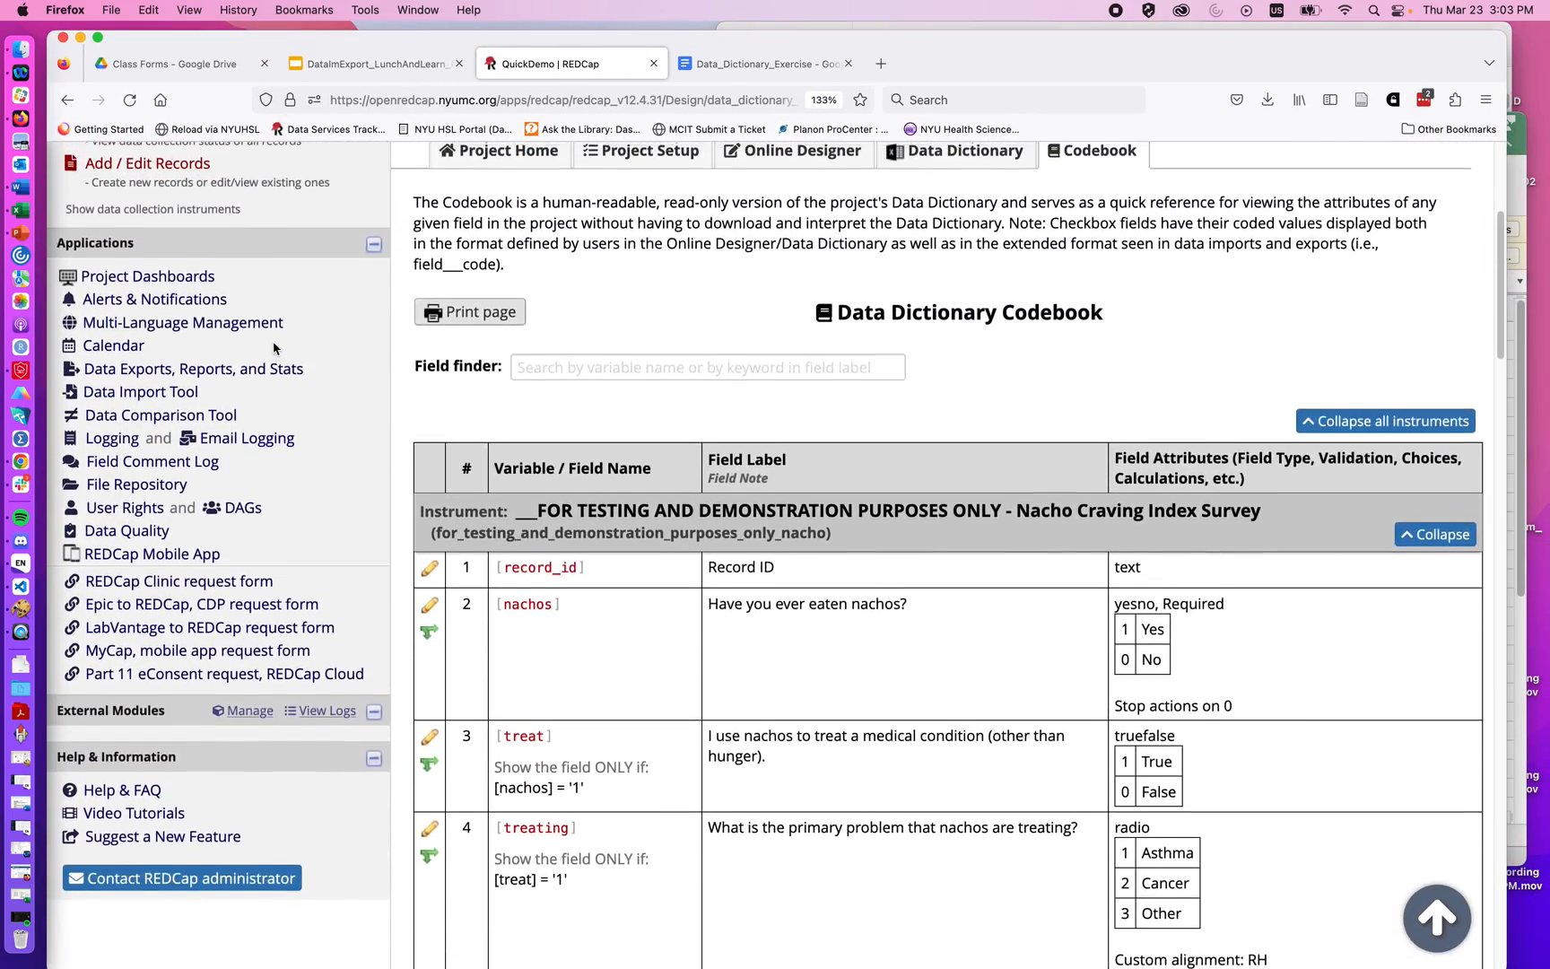
scroll(275, 347, up, 5)
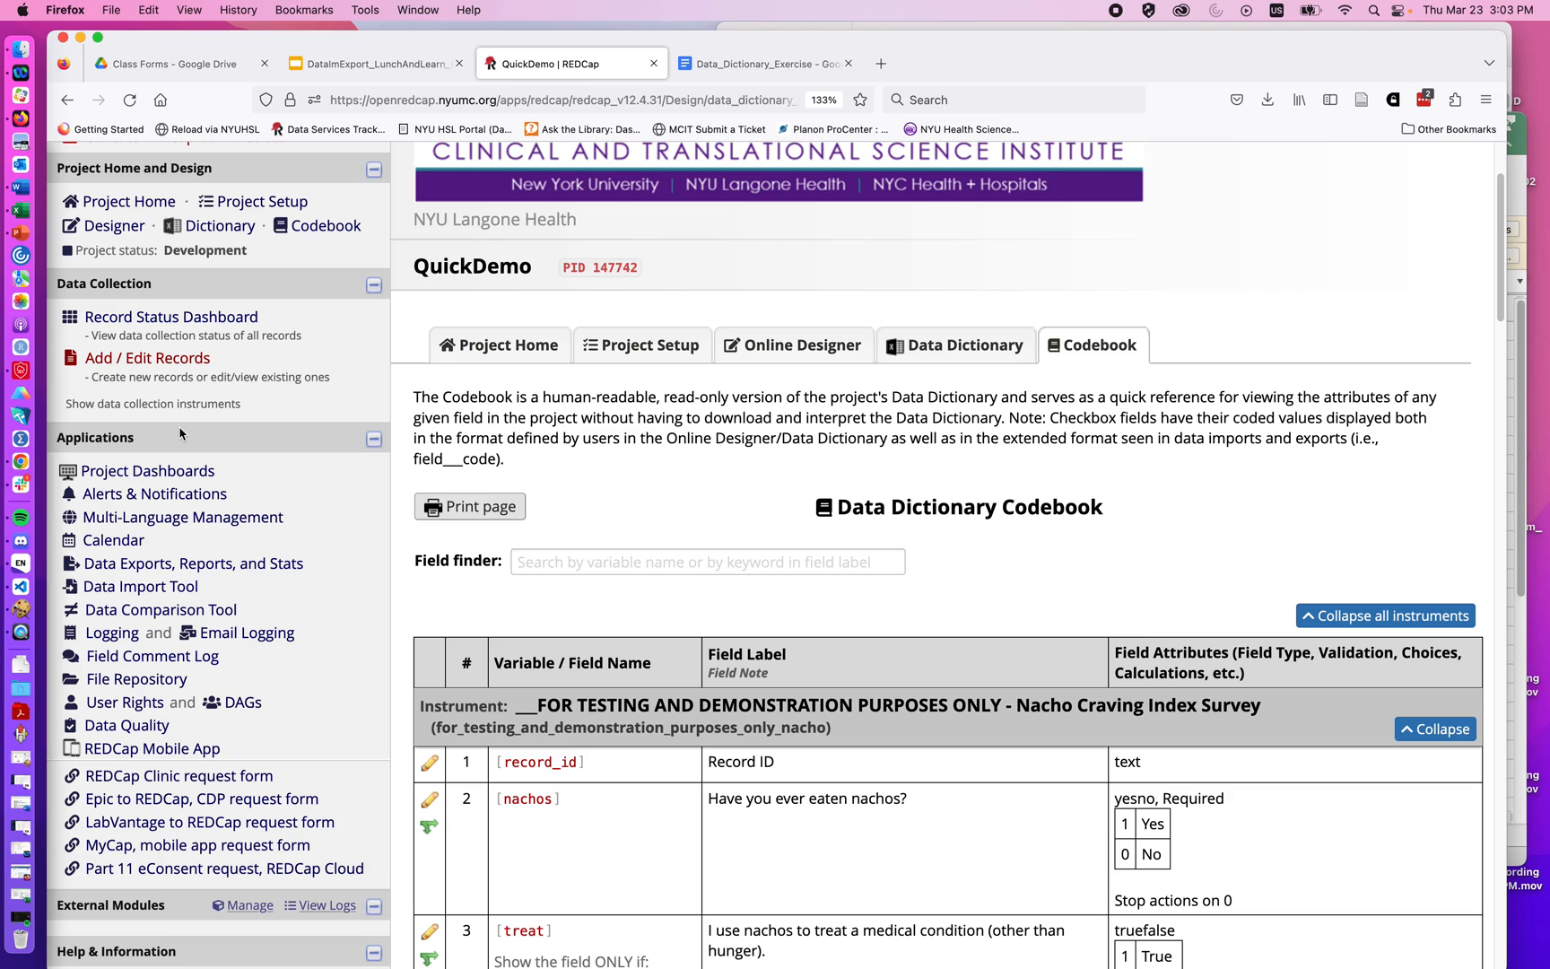
Return to the Data Import Tool page with its CSV upload form.
click(180, 590)
scroll(606, 656, down, 5)
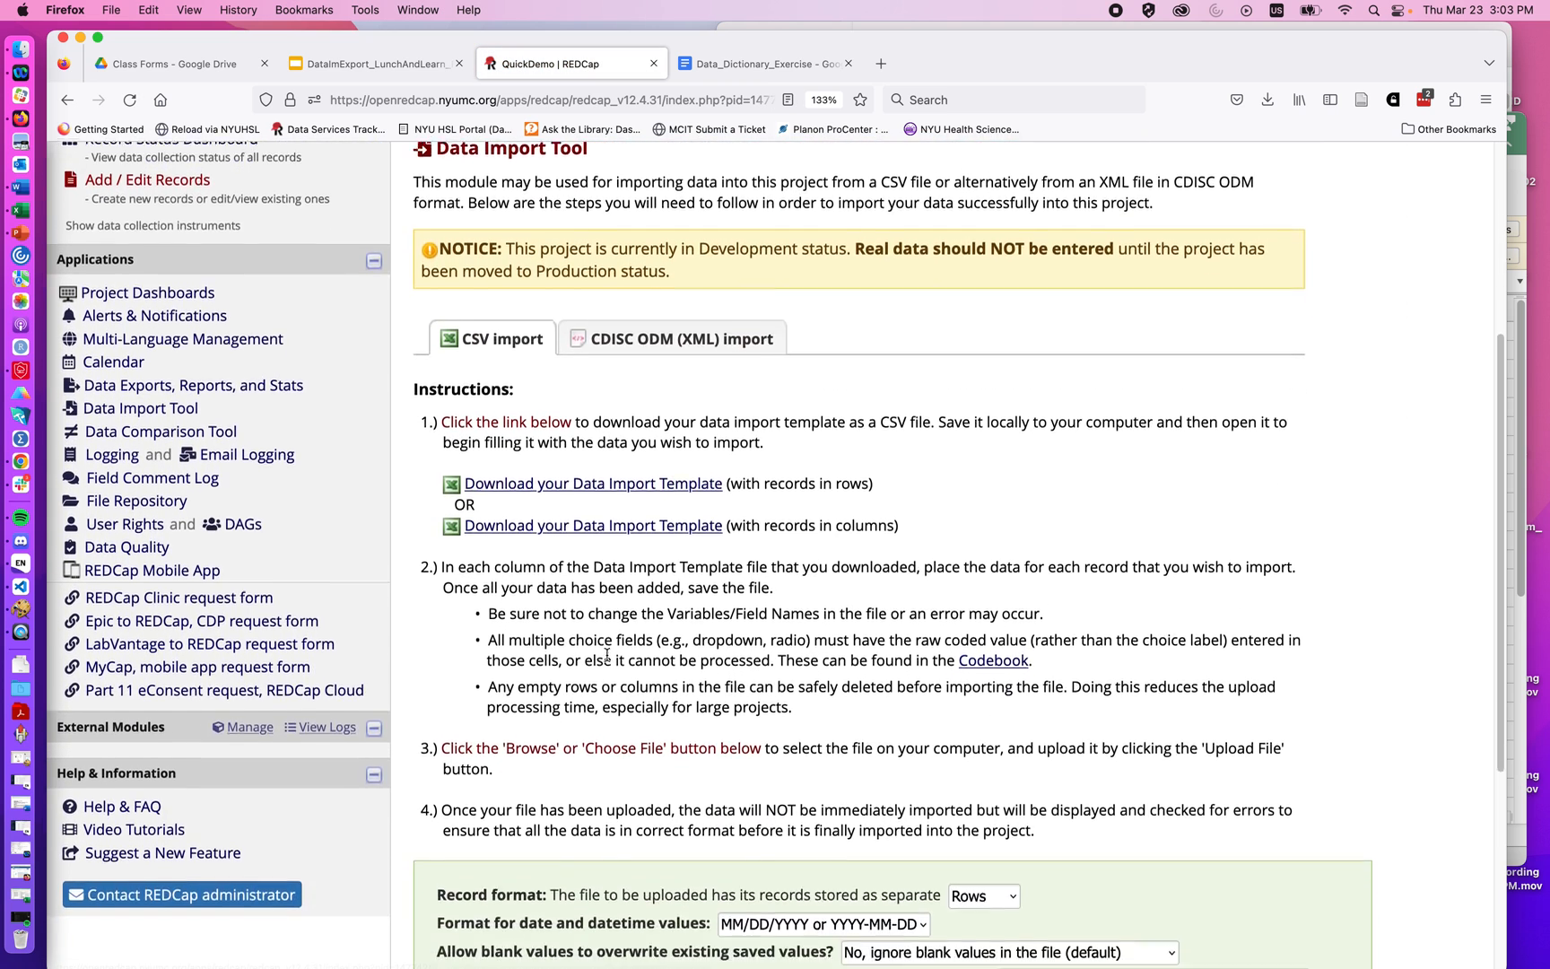
scroll(607, 656, down, 5)
scroll(606, 655, down, 3)
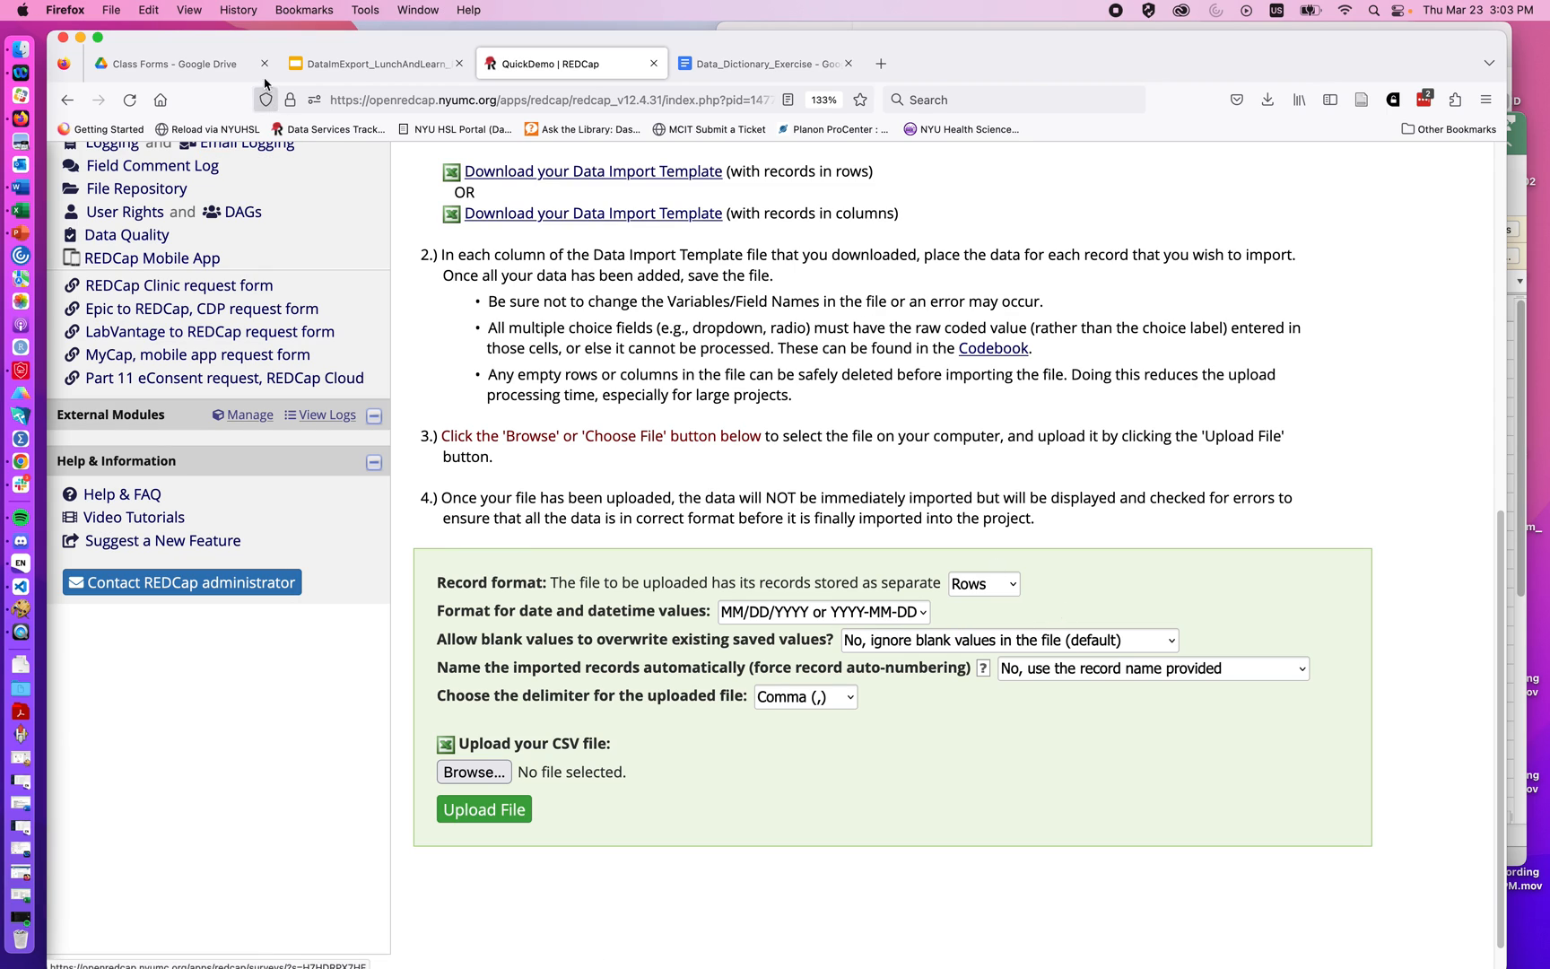
Check the filled template through the happy_complete column, then bring the REDCap import page back.
drag(260, 45, 266, 218)
click(536, 139)
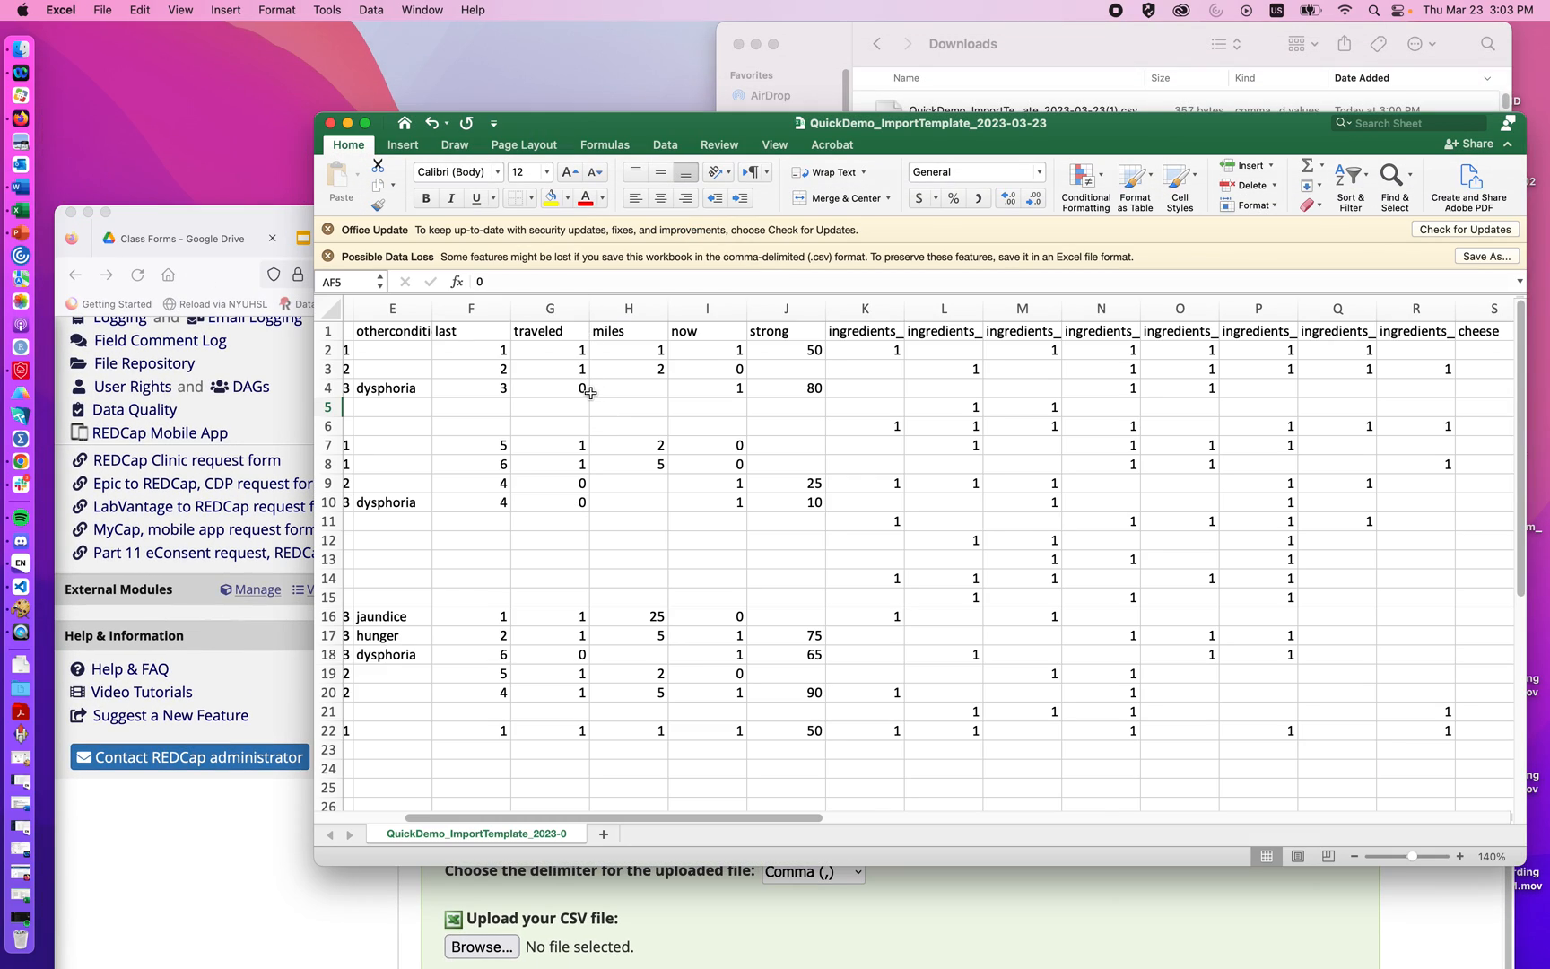
scroll(592, 394, right, 8)
scroll(592, 394, right, 5)
scroll(840, 384, right, 3)
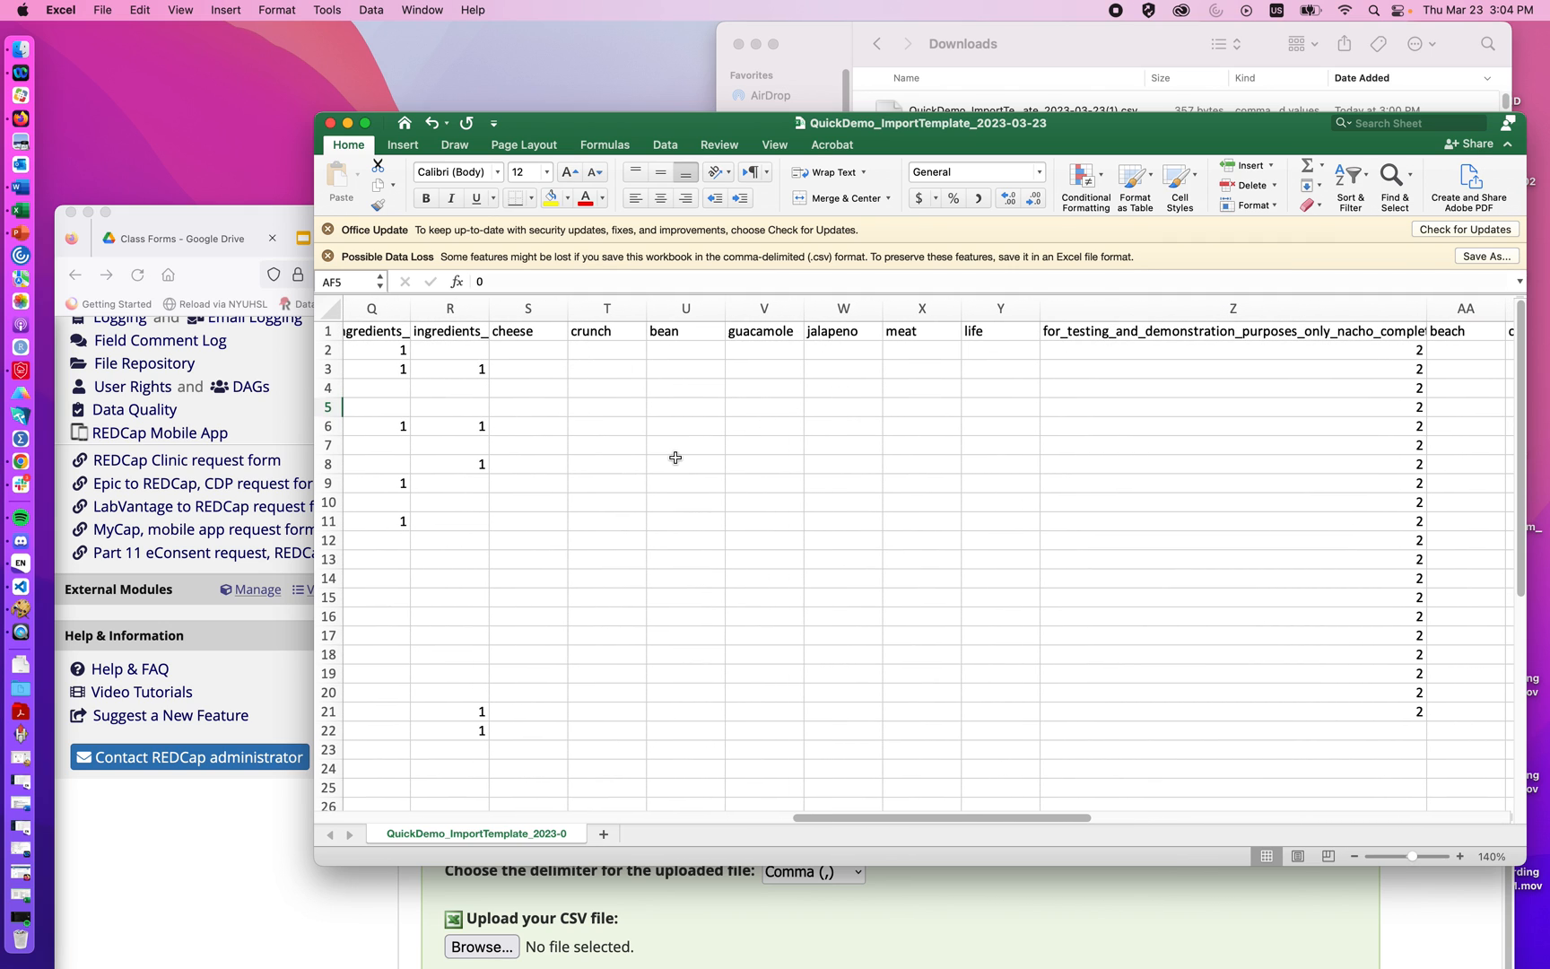
scroll(913, 620, right, 5)
scroll(914, 620, right, 3)
scroll(1163, 501, left, 1)
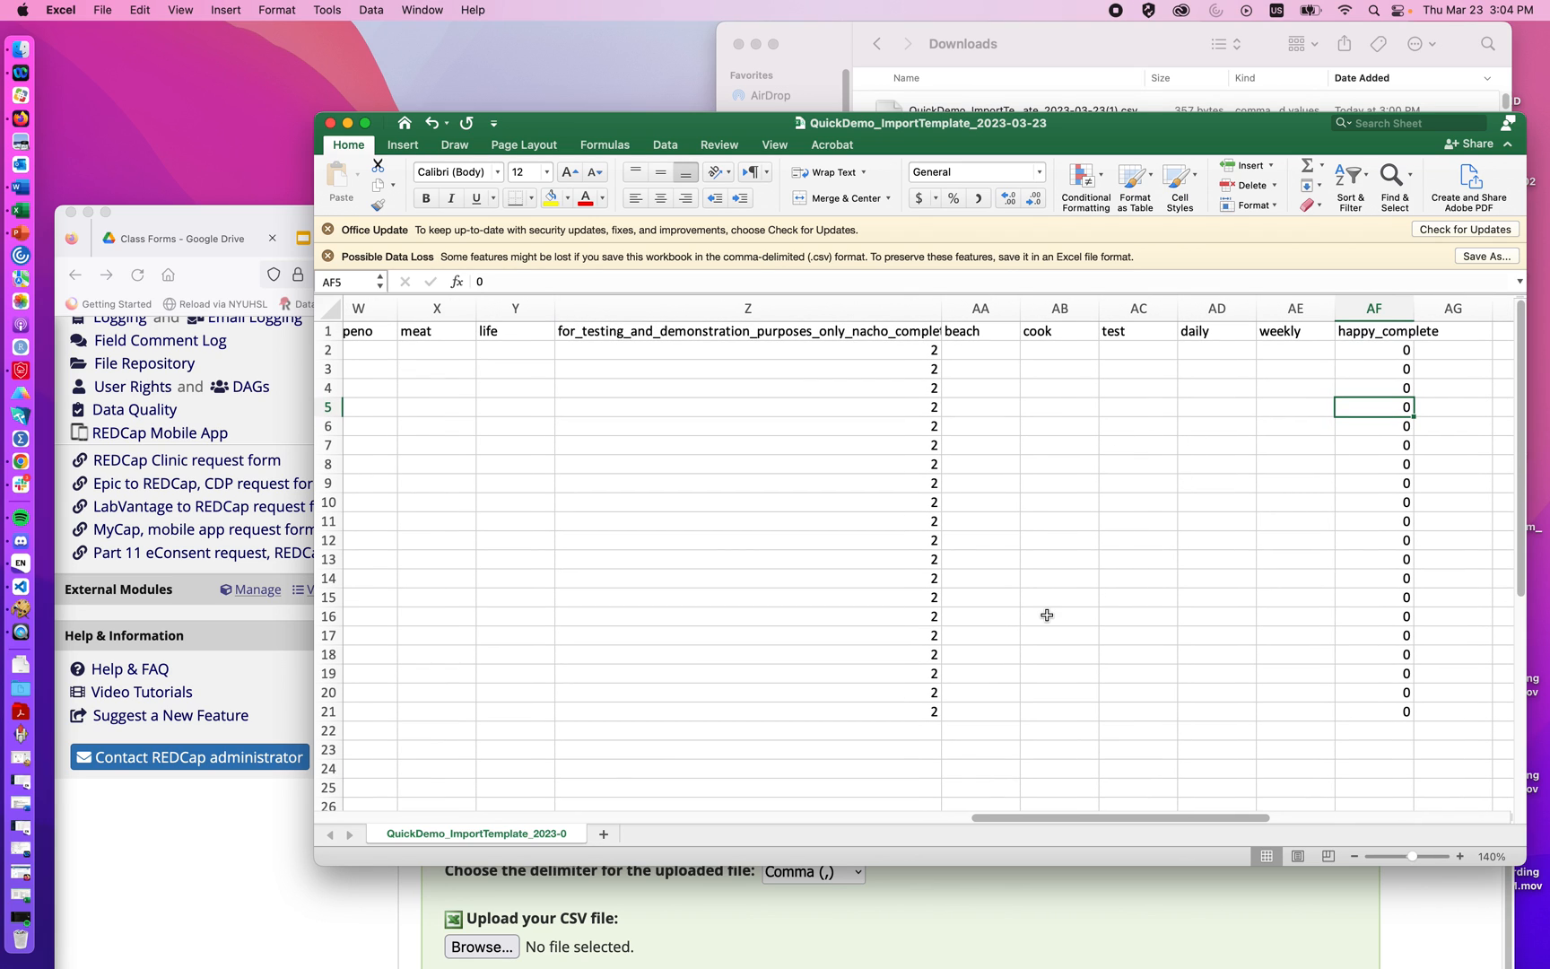
click(294, 933)
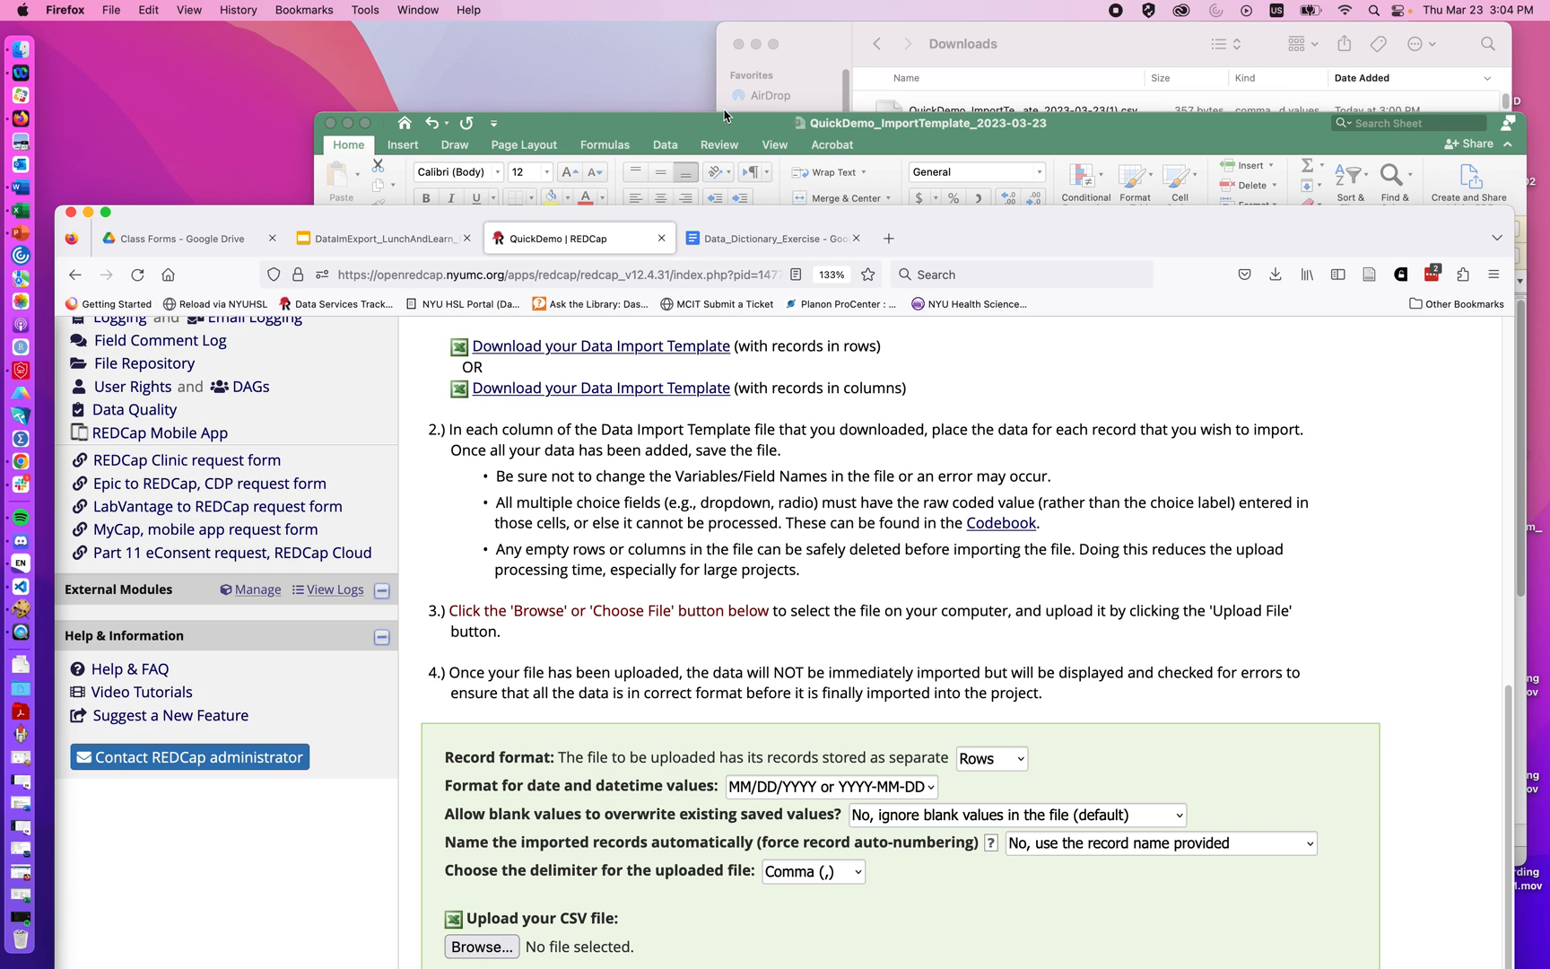
click(726, 132)
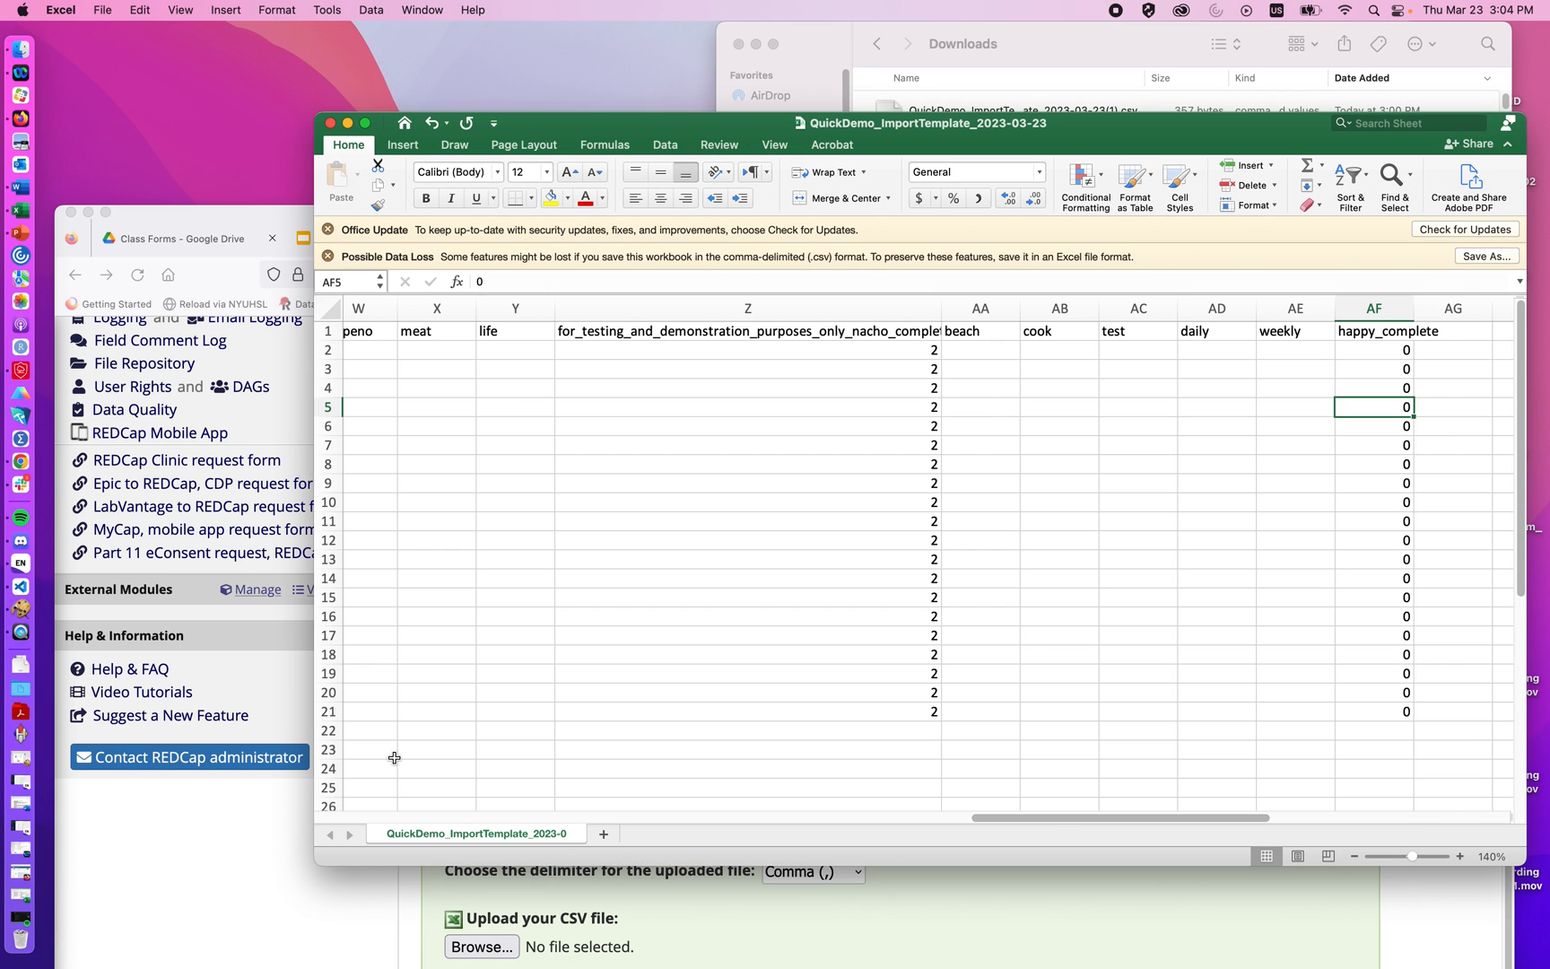
click(311, 906)
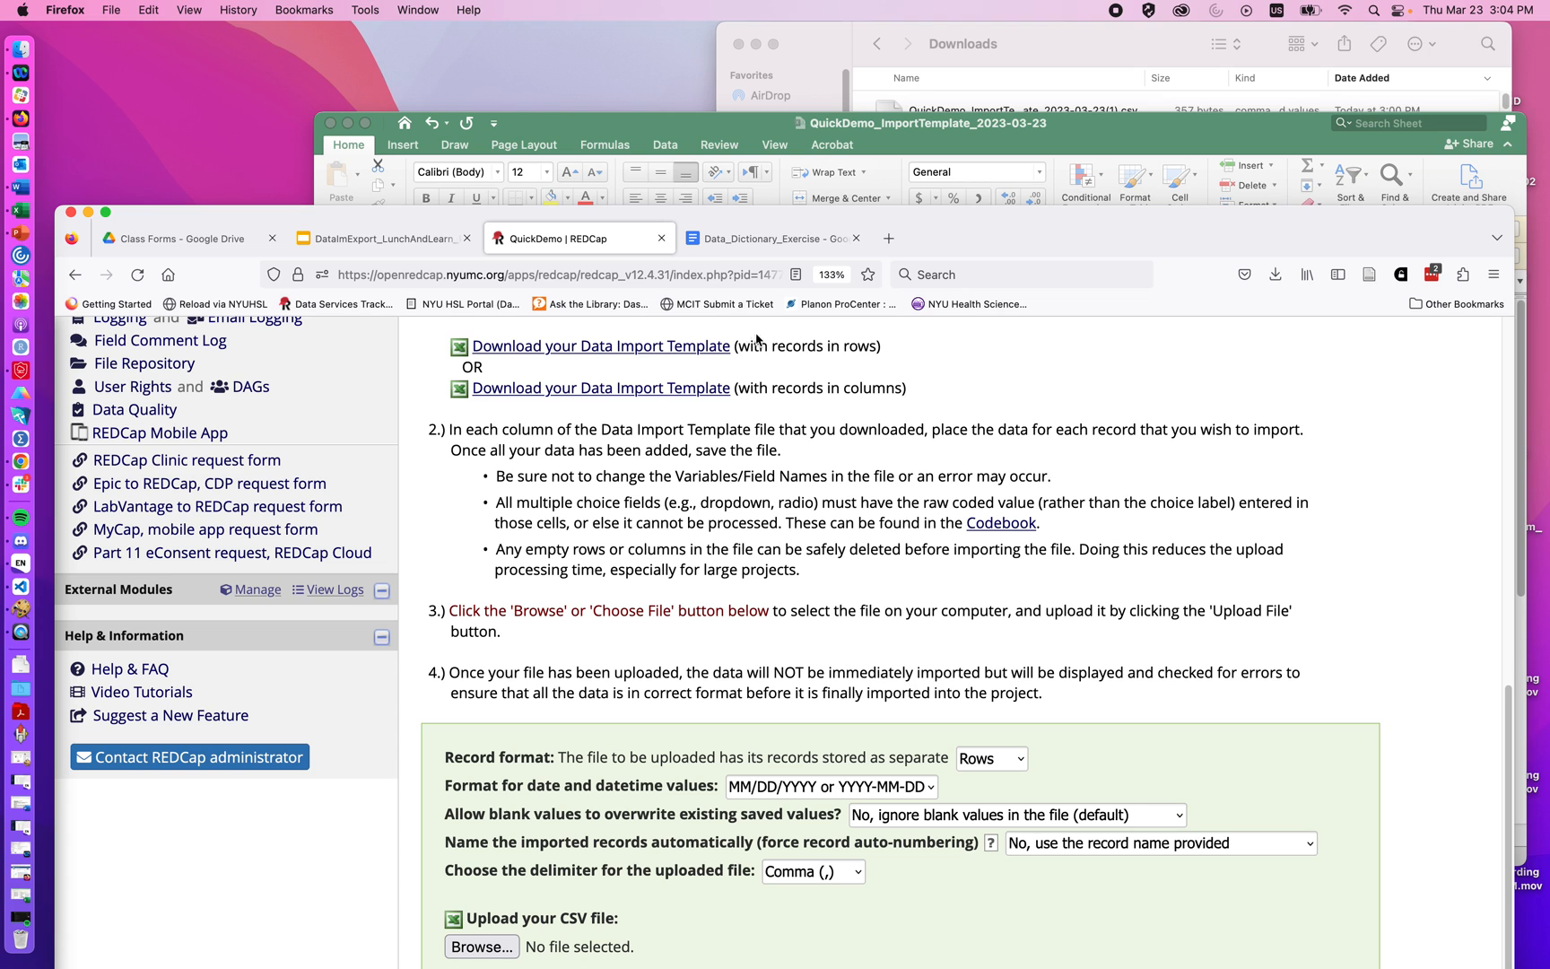
drag(991, 217, 975, 50)
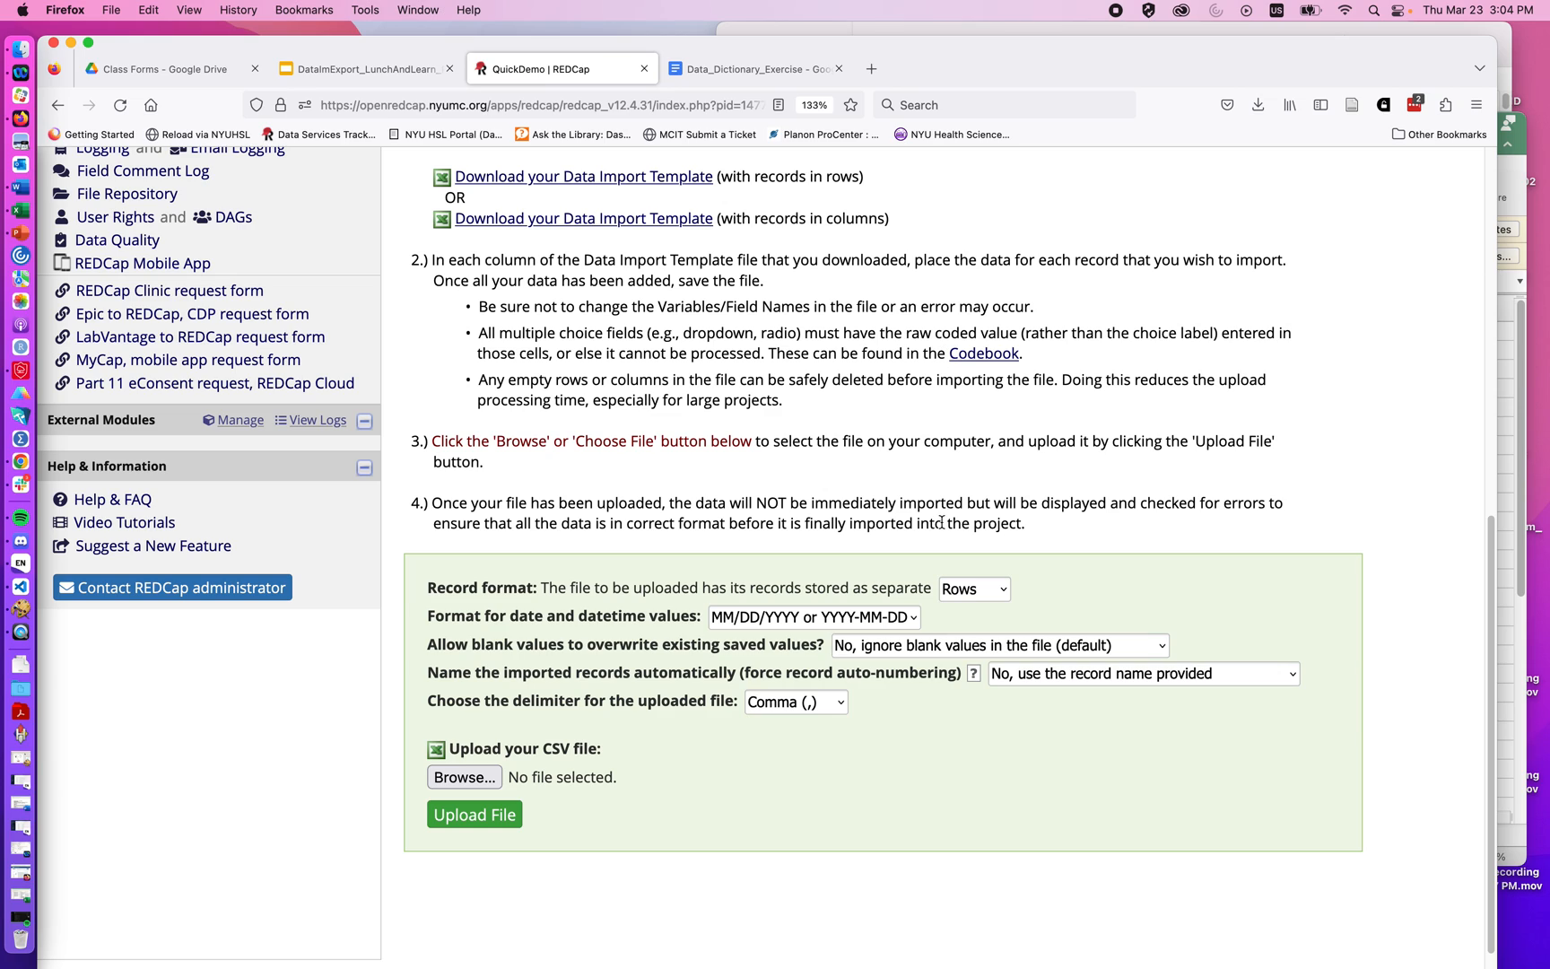
click(1050, 676)
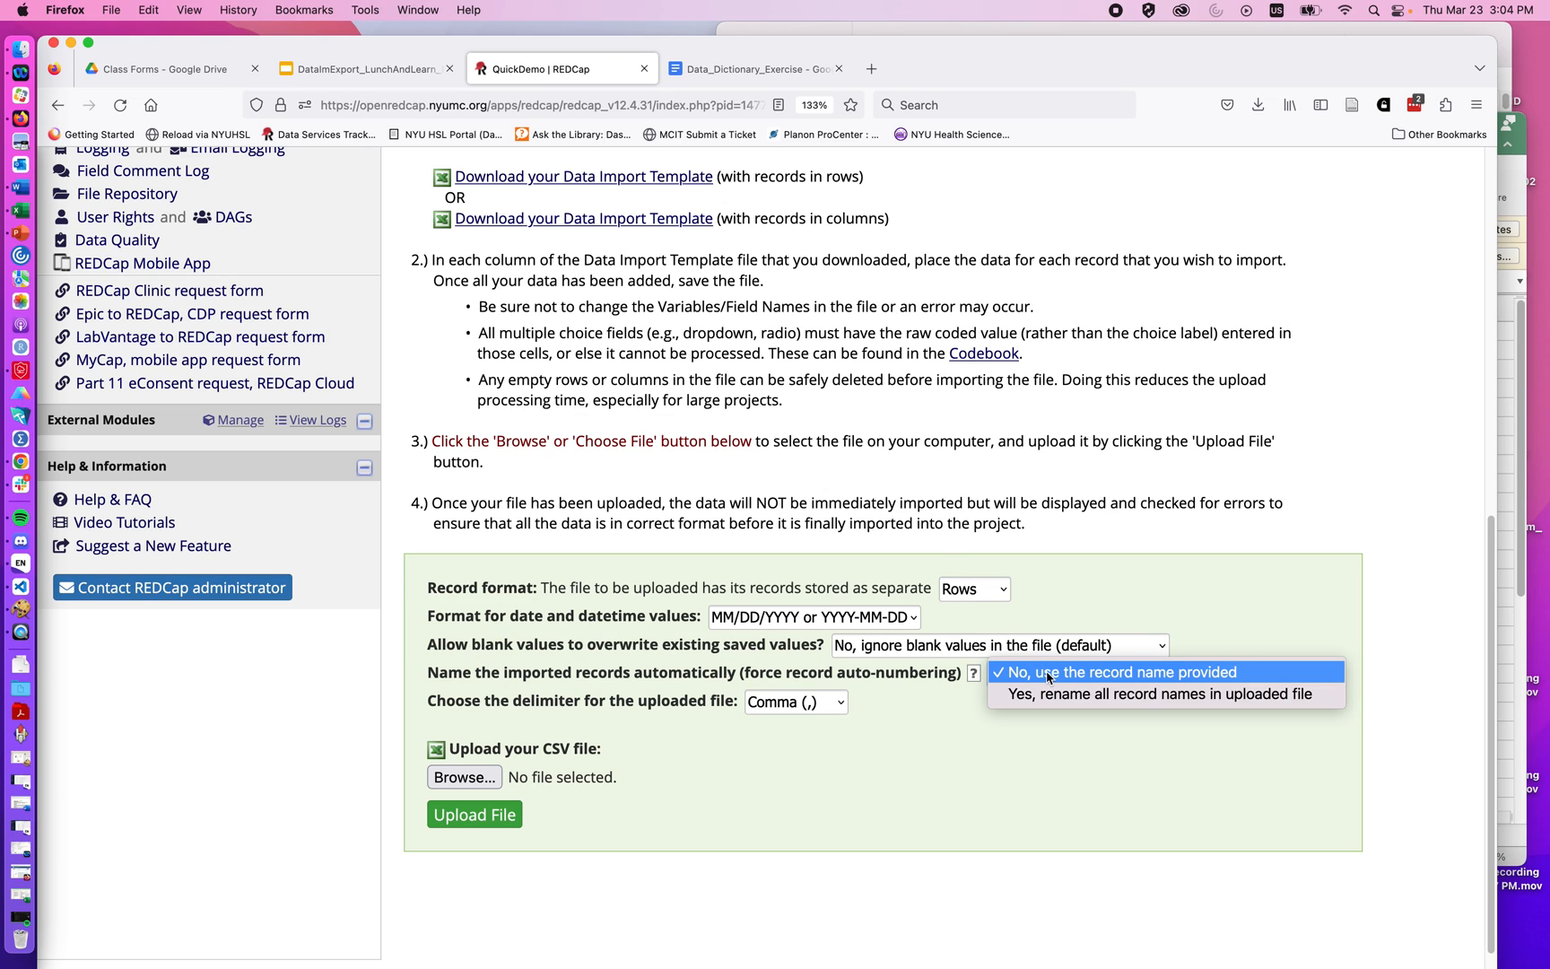
click(1050, 674)
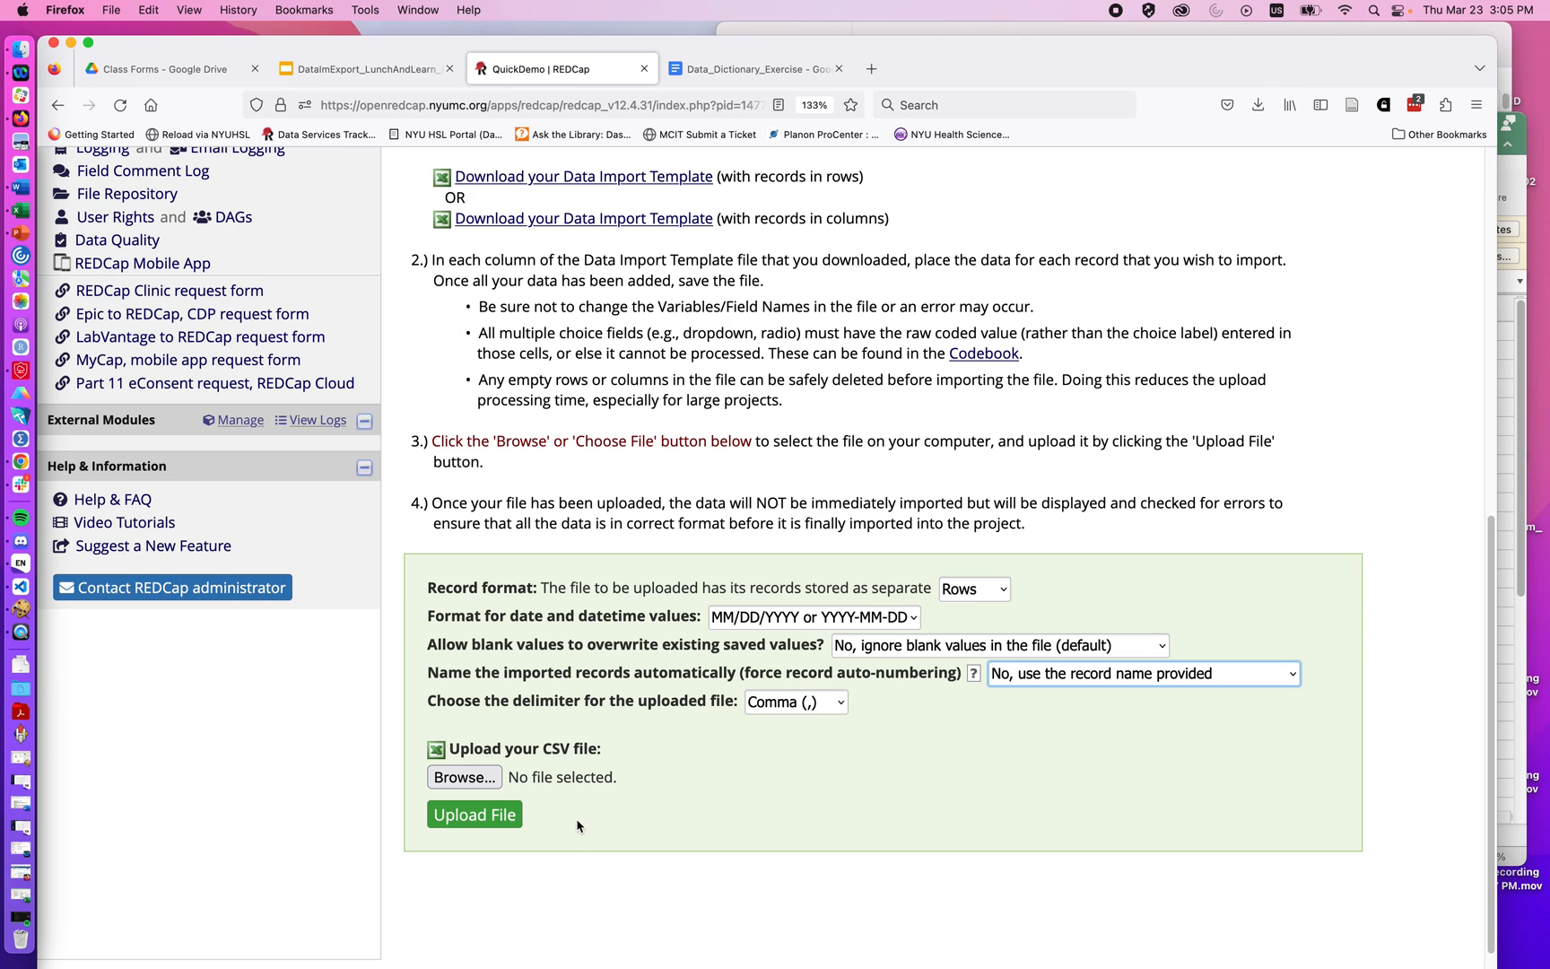
Upload QuickDemo_ImportTemplate_2023-03-23.csv for review in the Data Display Table.
click(472, 779)
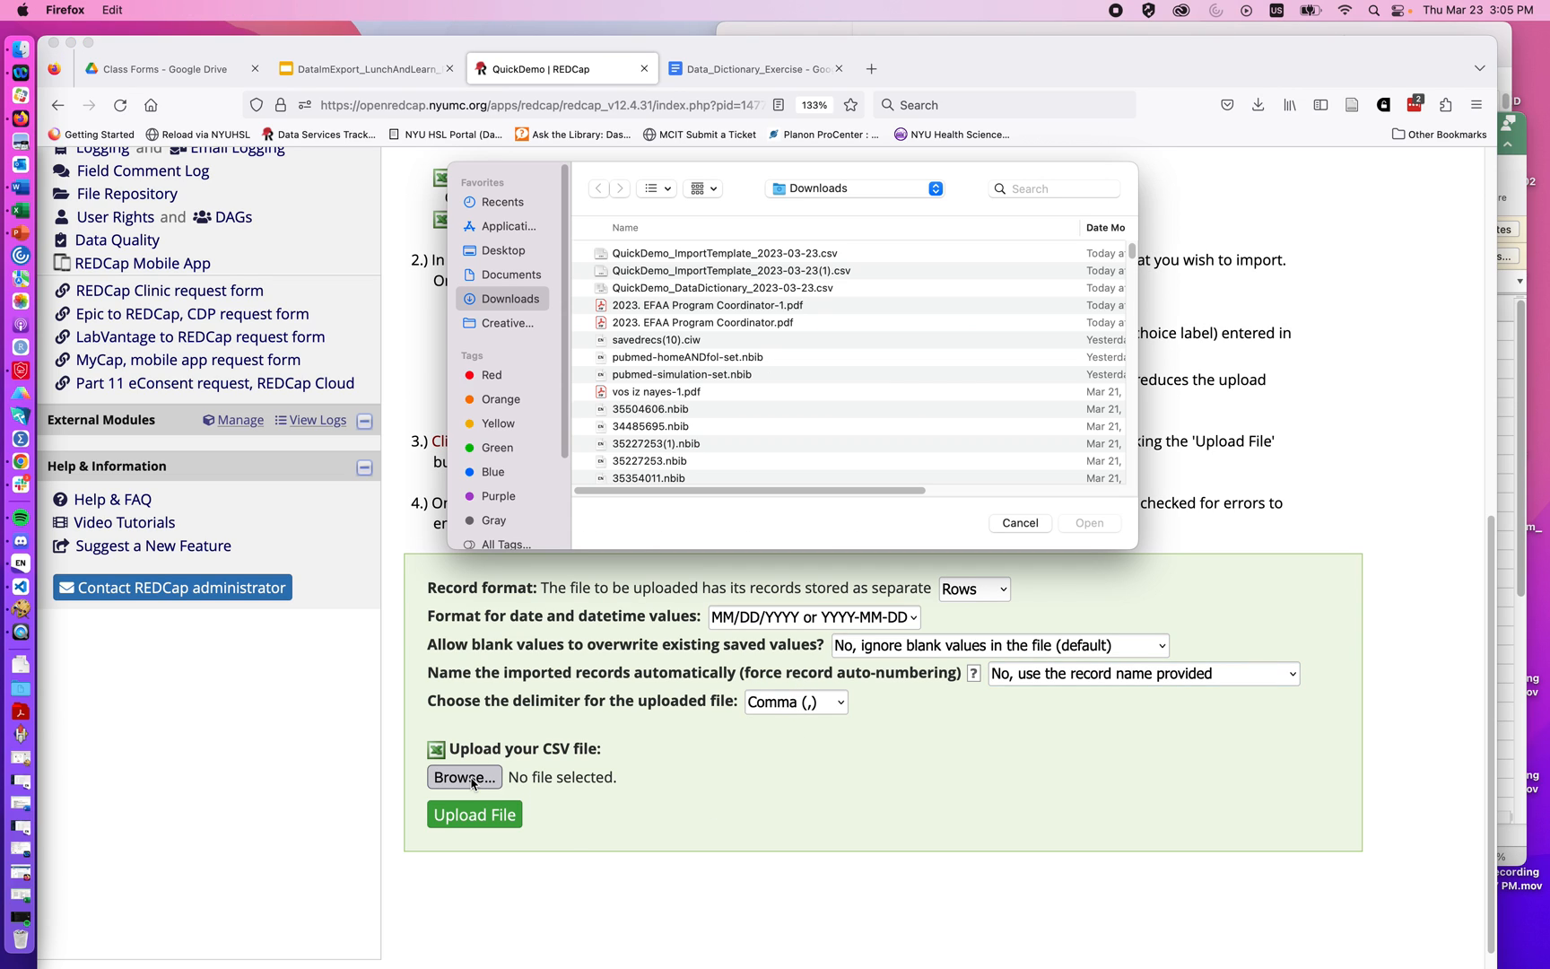
double_click(676, 254)
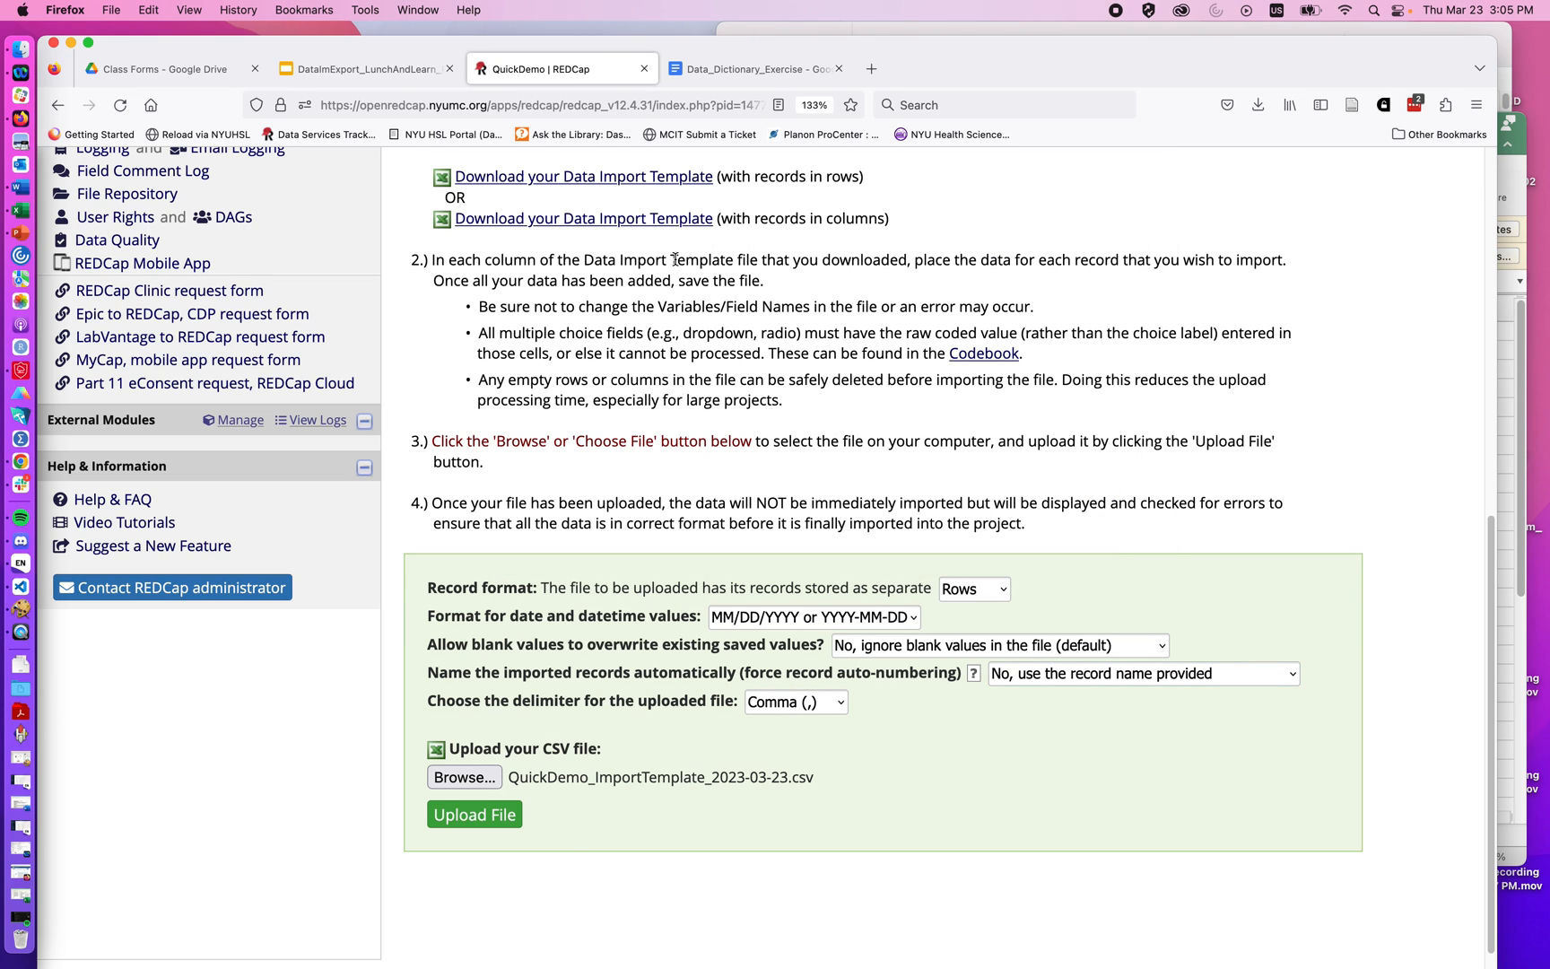
click(474, 815)
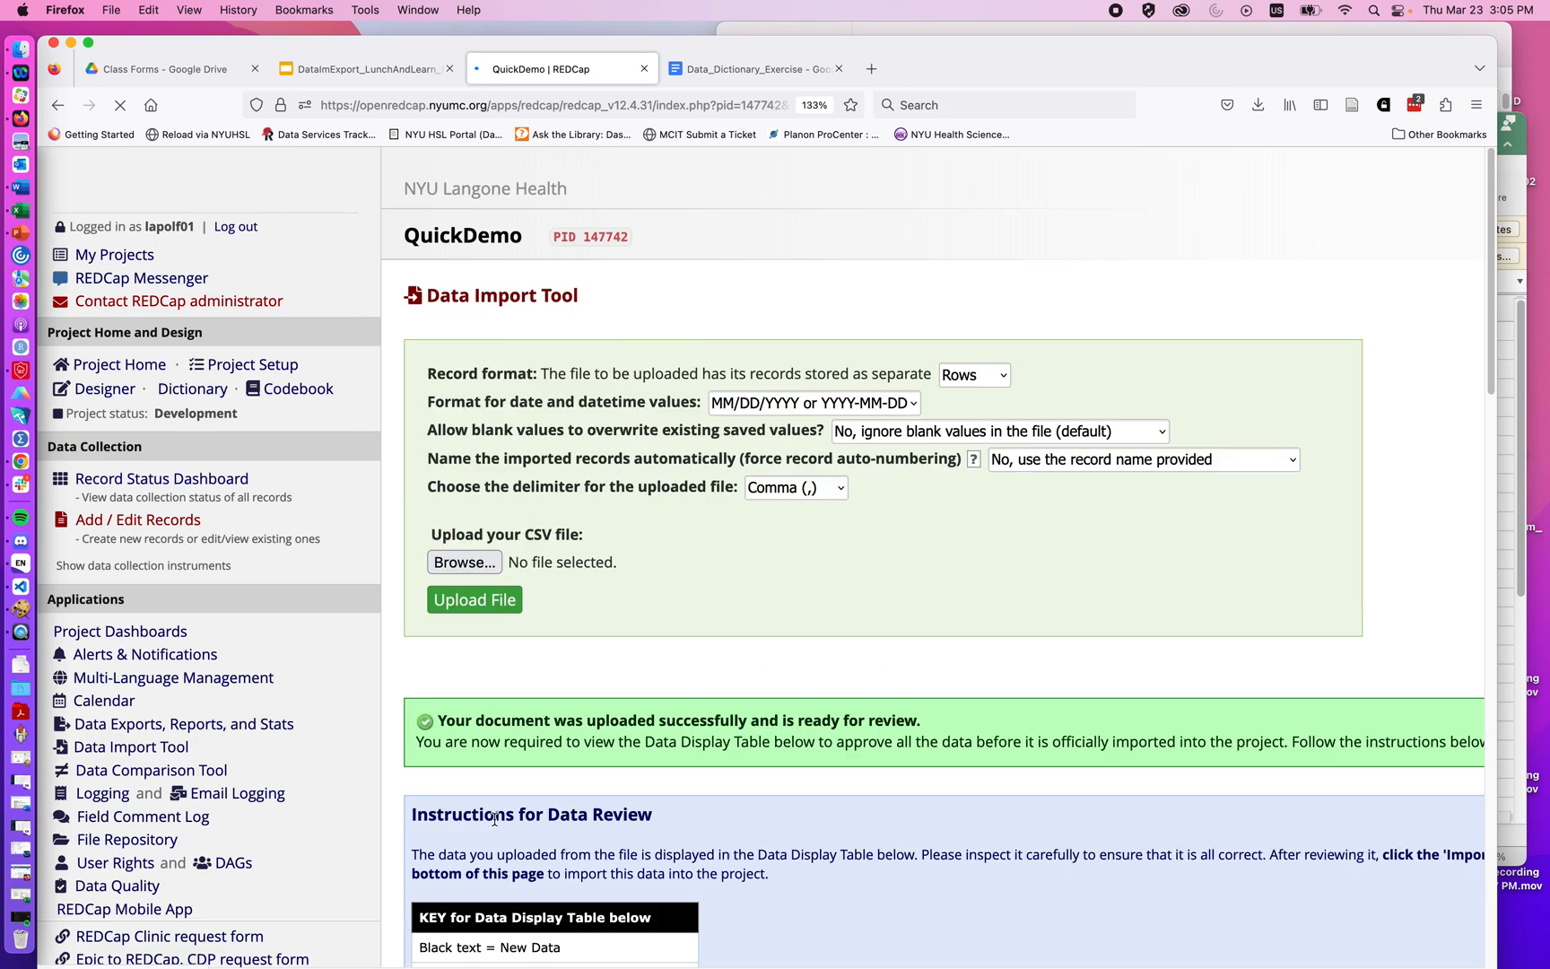
scroll(494, 824, down, 5)
scroll(495, 824, down, 3)
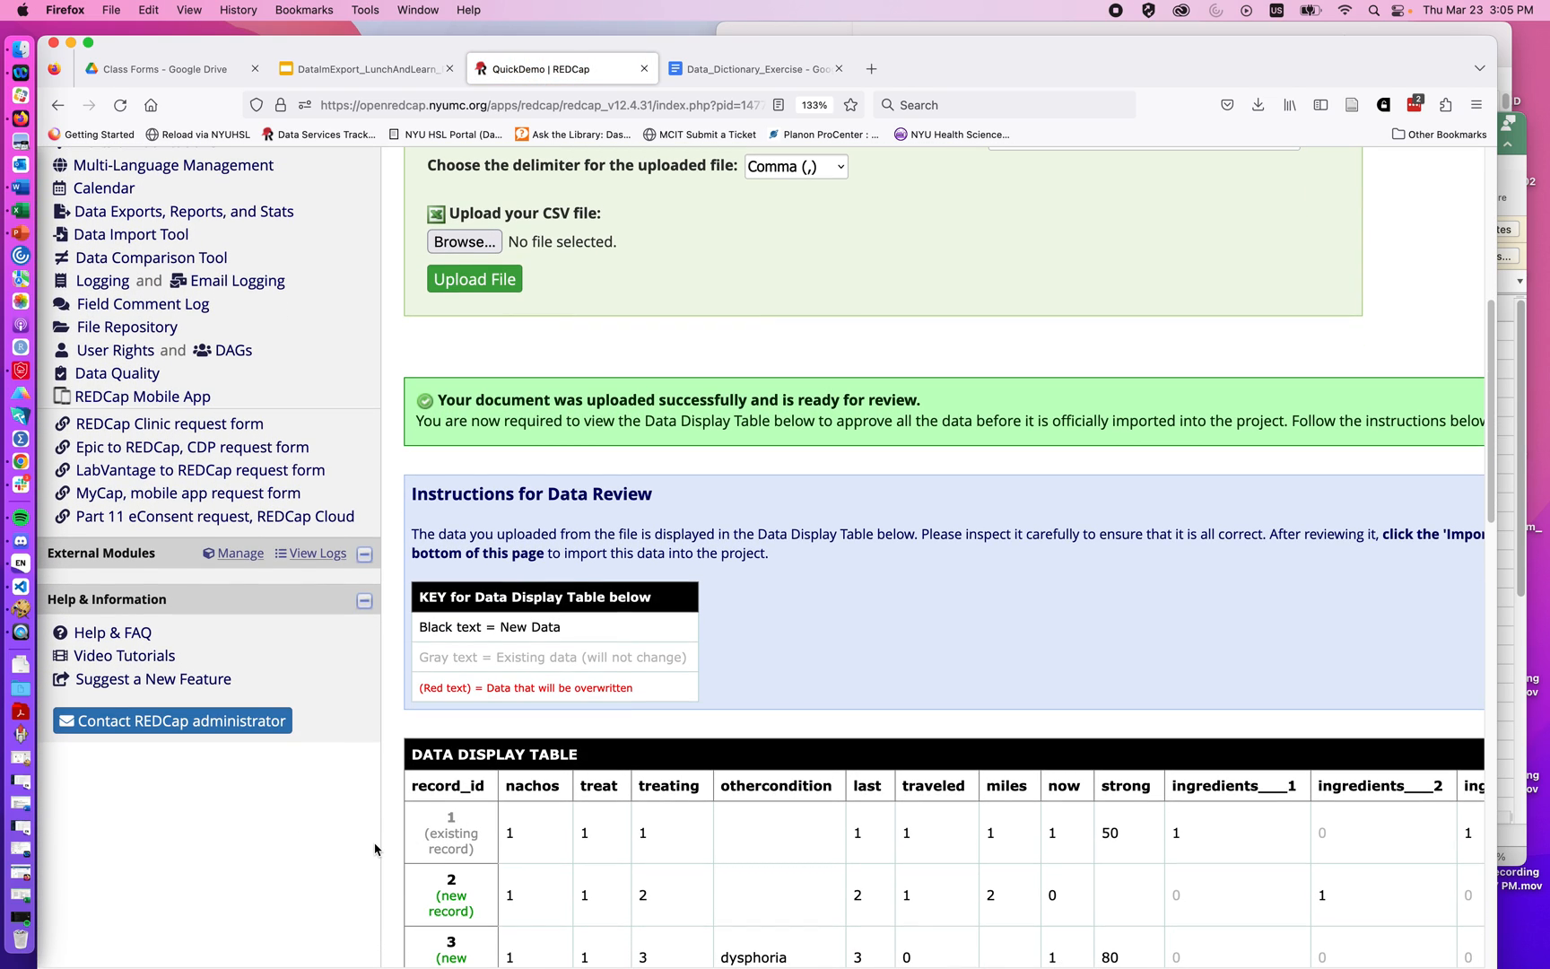
scroll(376, 848, down, 5)
scroll(376, 849, down, 5)
scroll(376, 849, down, 5)
scroll(375, 847, down, 2)
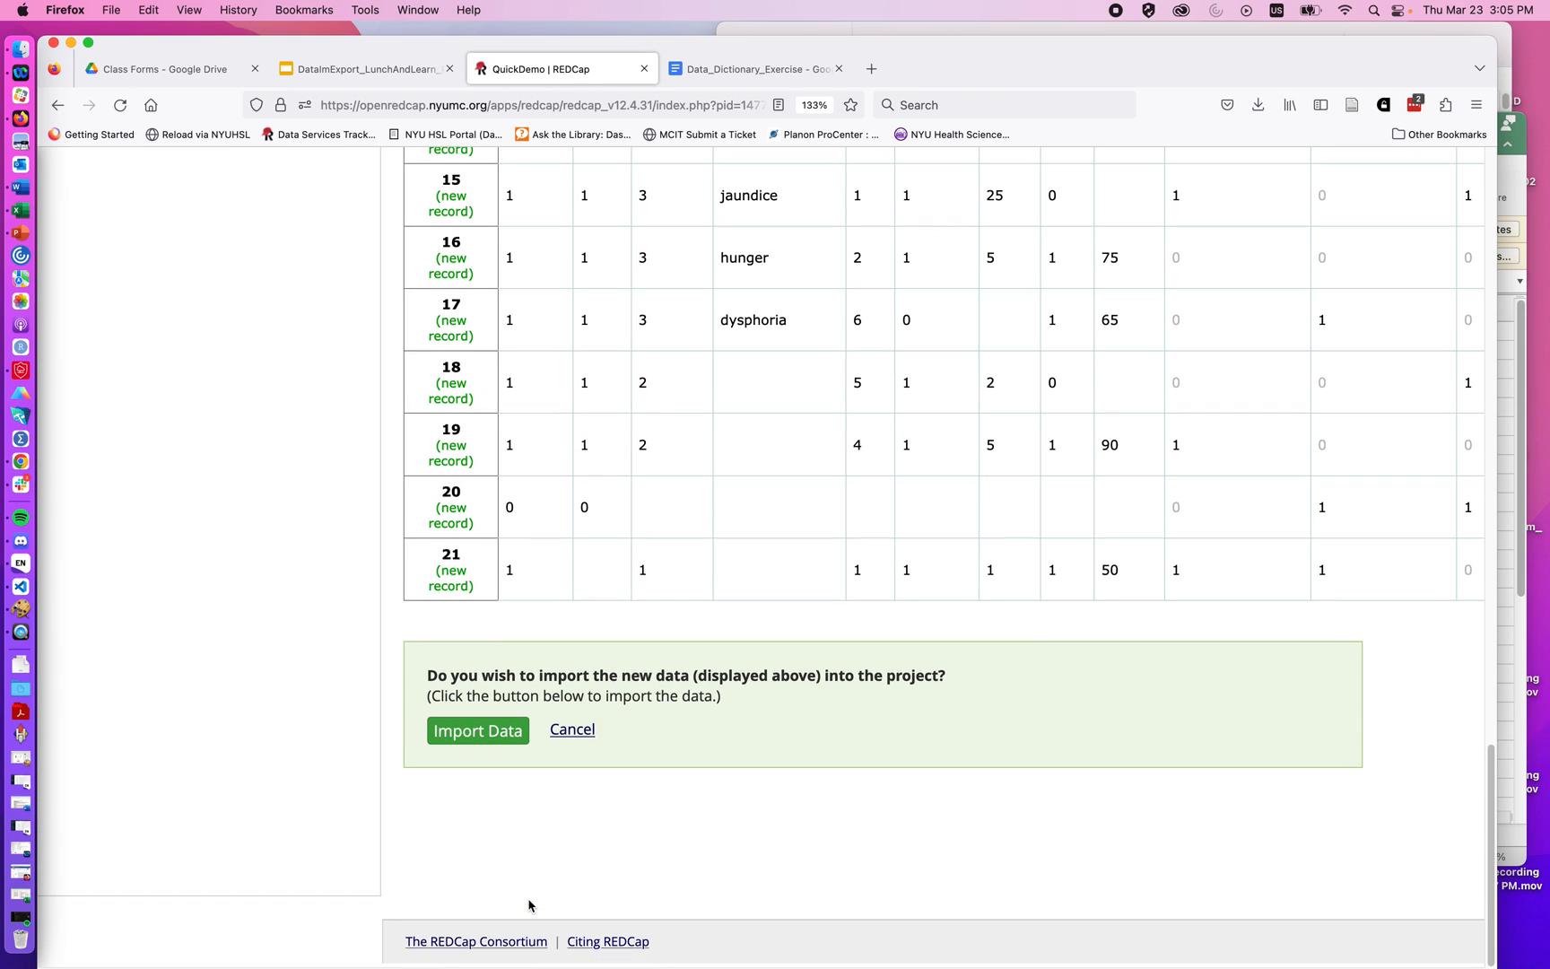
Import the 21 reviewed records and view them on the Record Status Dashboard.
click(465, 737)
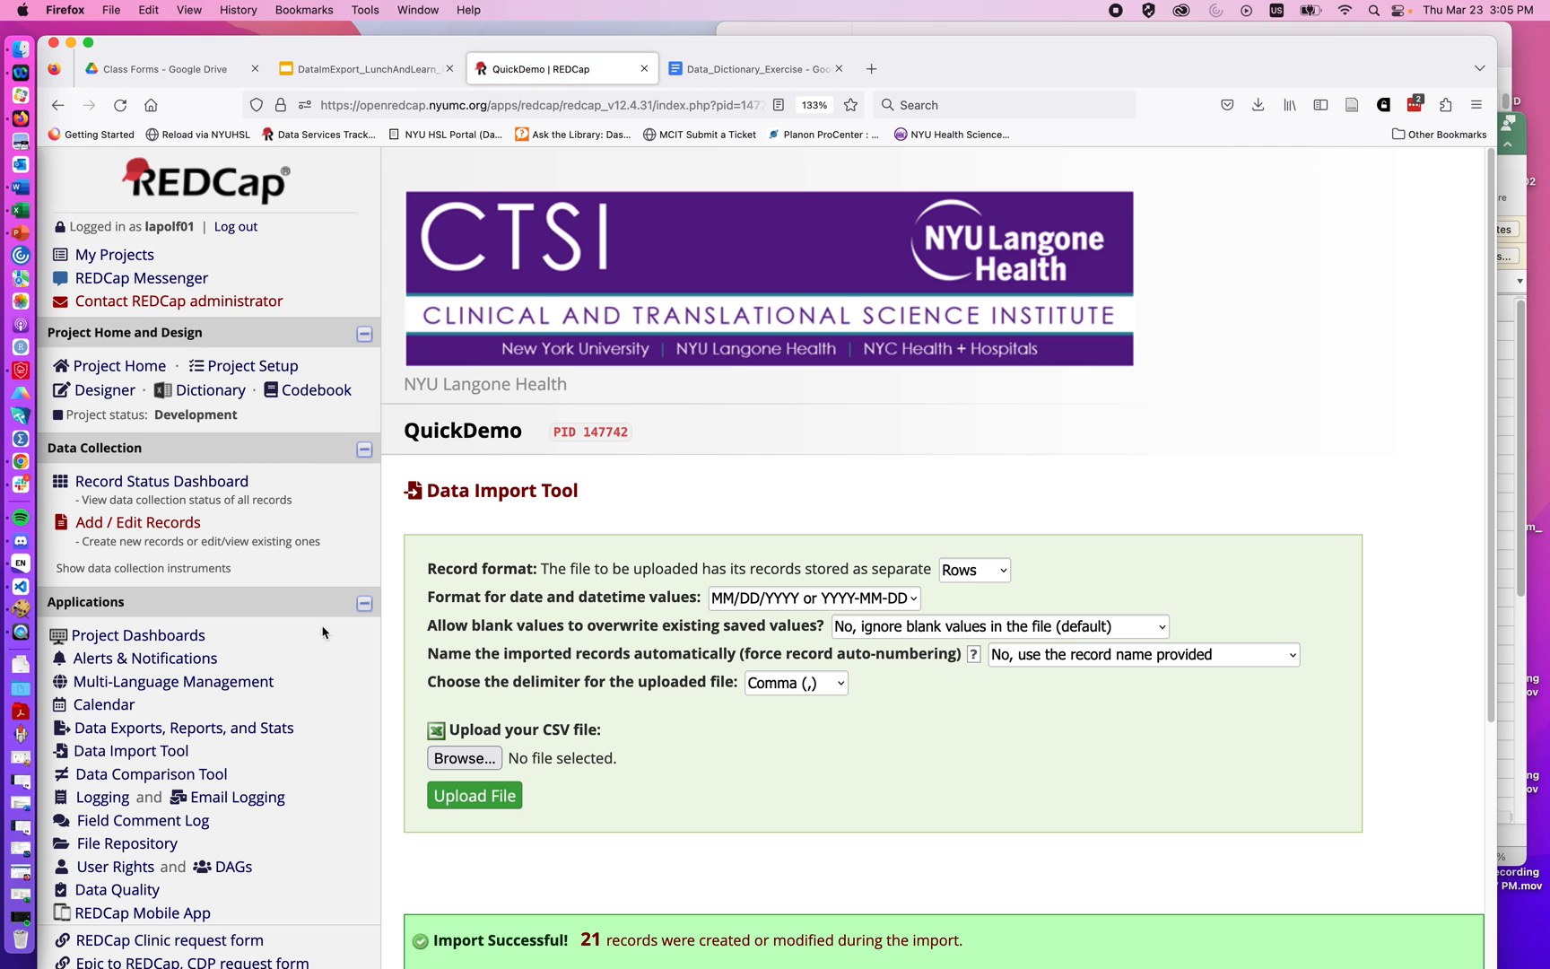
click(182, 483)
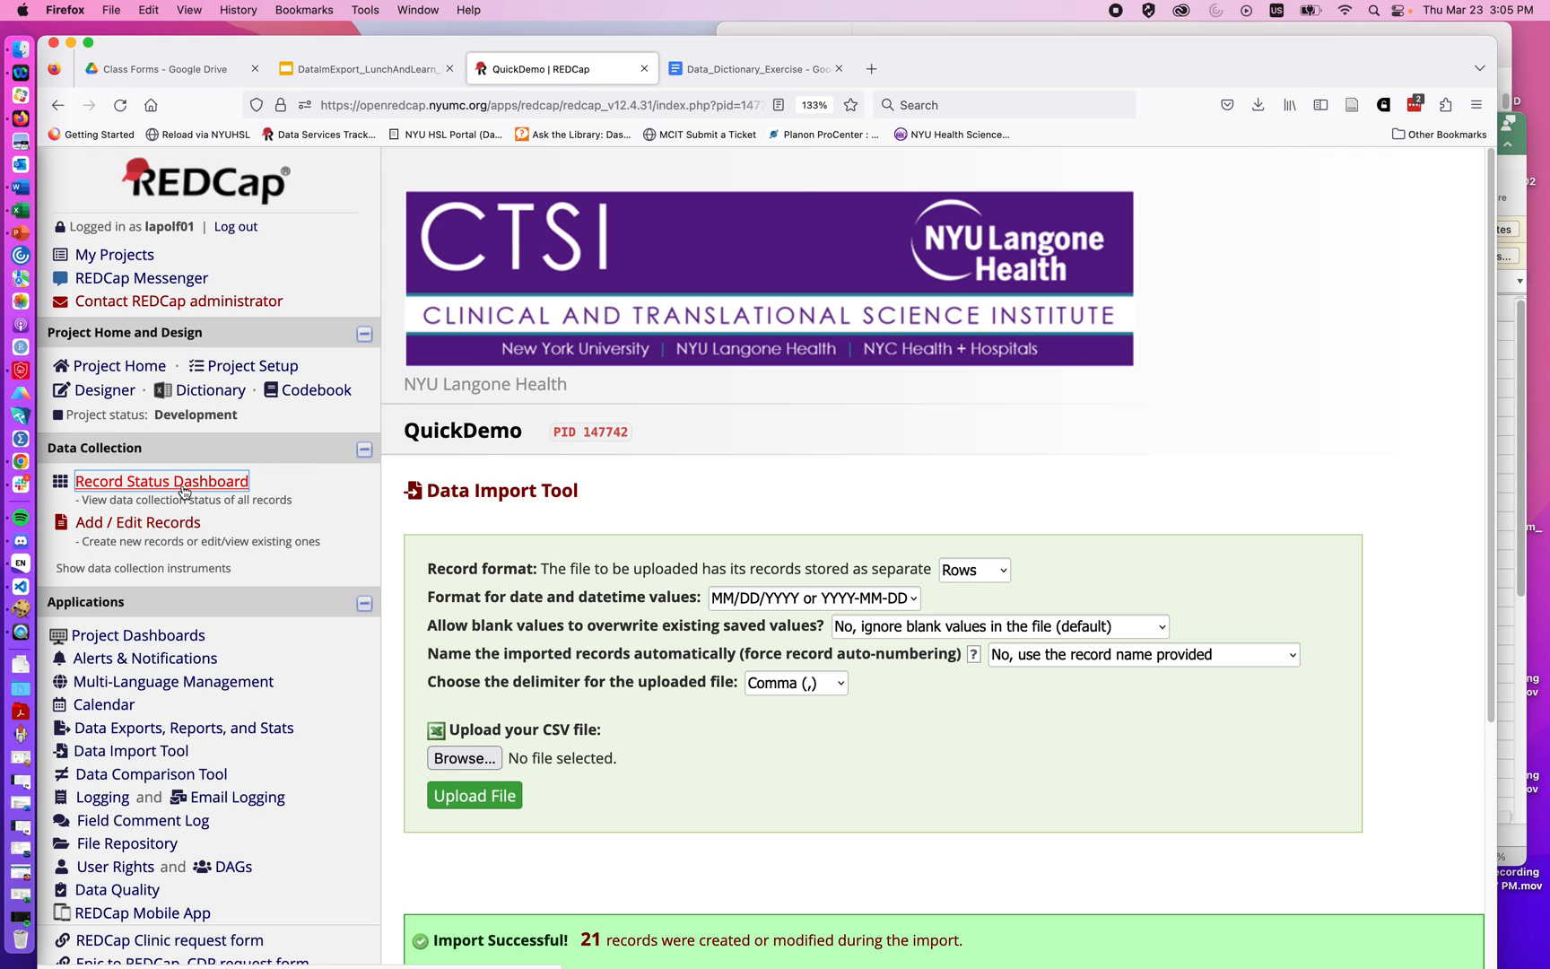
scroll(602, 862, down, 2)
scroll(602, 860, down, 2)
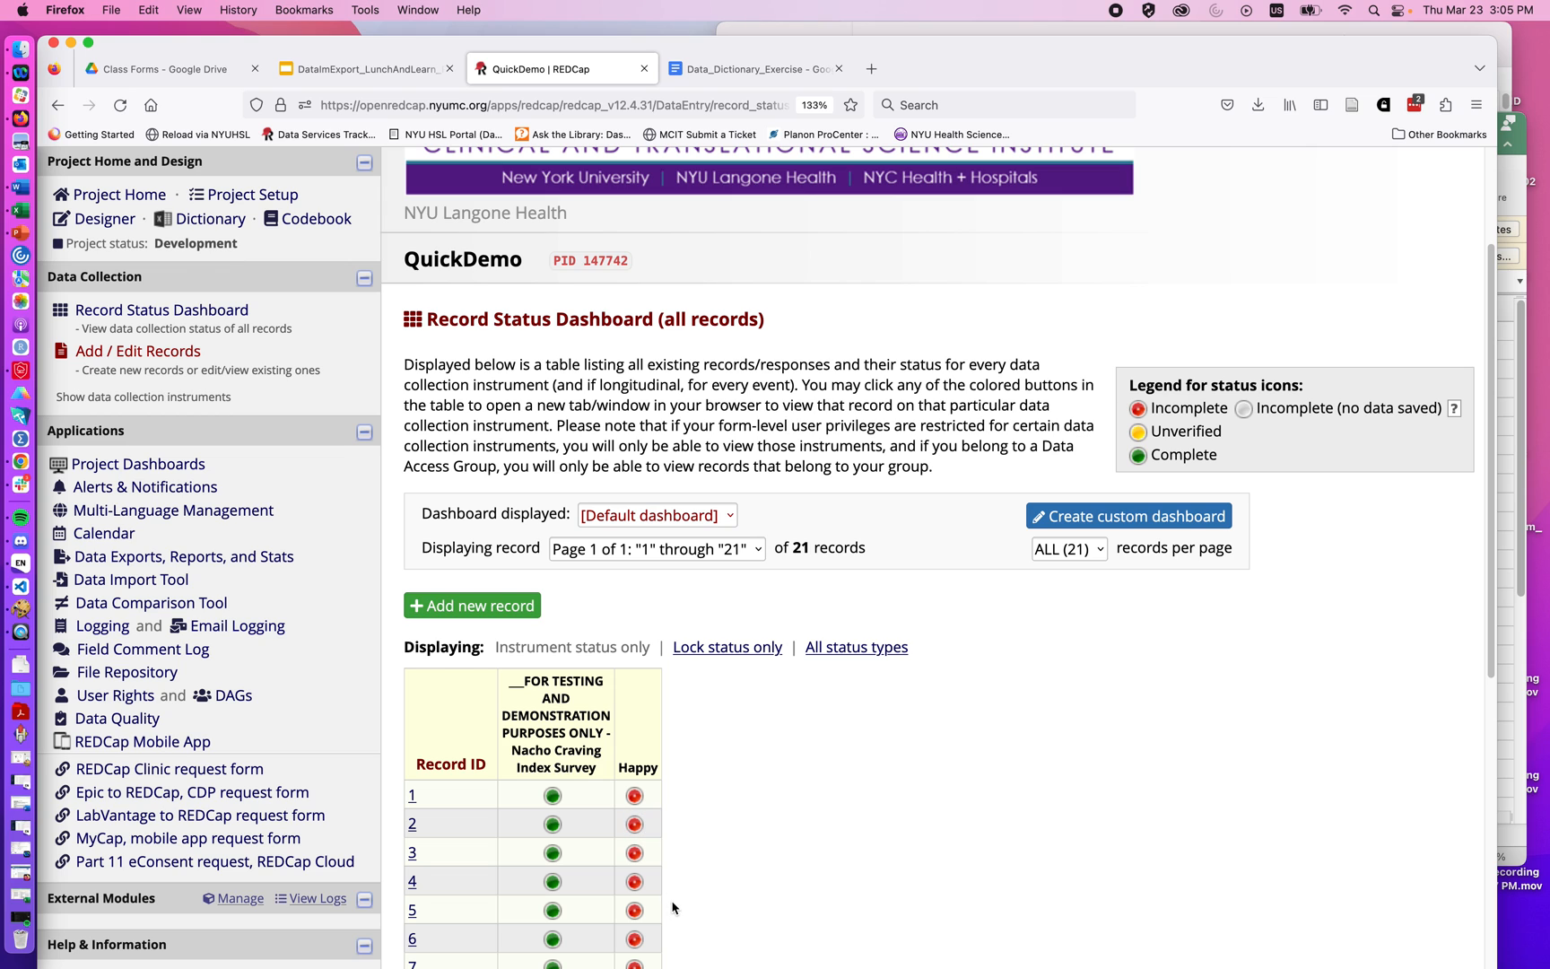
scroll(673, 906, down, 5)
scroll(673, 906, down, 5)
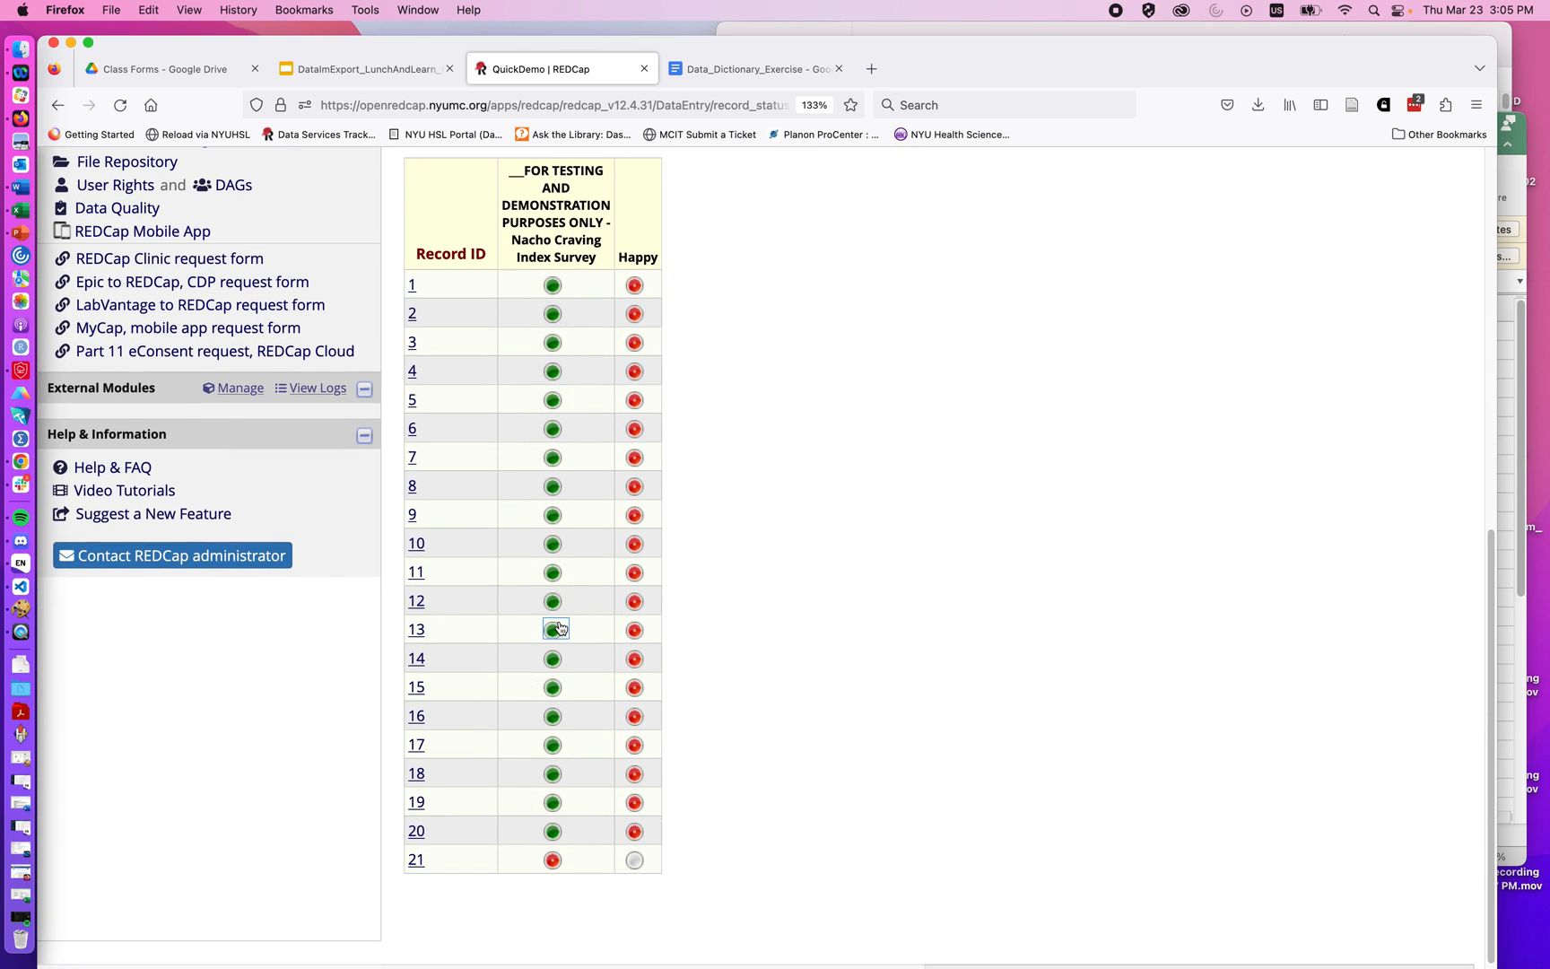
scroll(569, 725, up, 5)
scroll(569, 725, up, 5)
scroll(569, 725, up, 5)
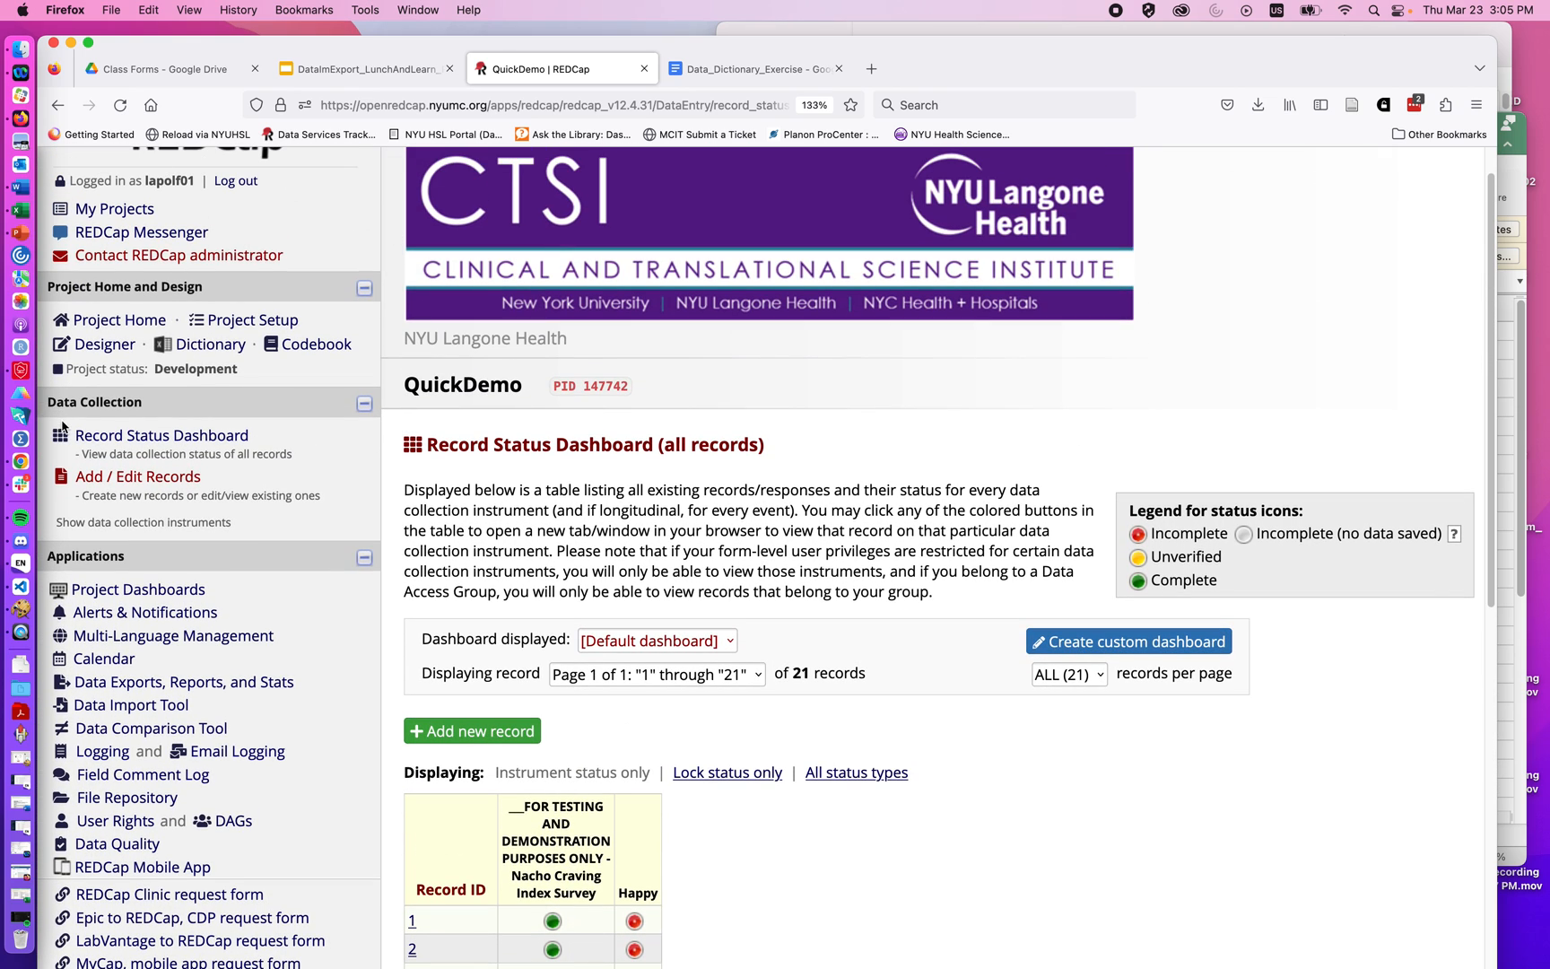
click(21, 230)
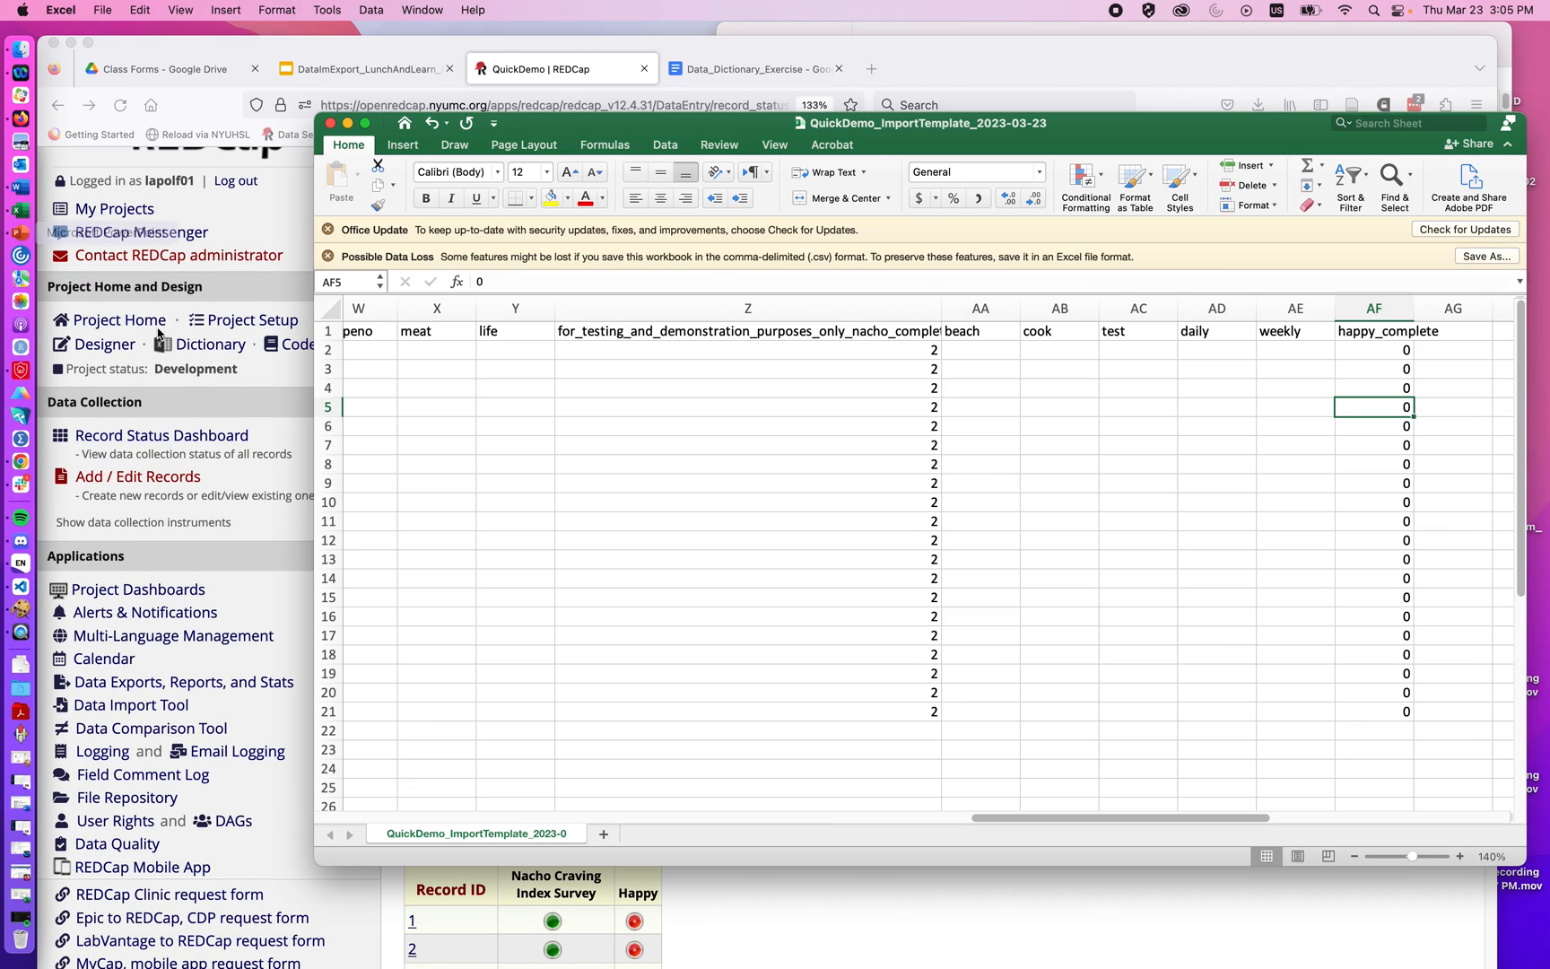
scroll(451, 560, left, 8)
scroll(451, 560, left, 8)
scroll(484, 593, left, 8)
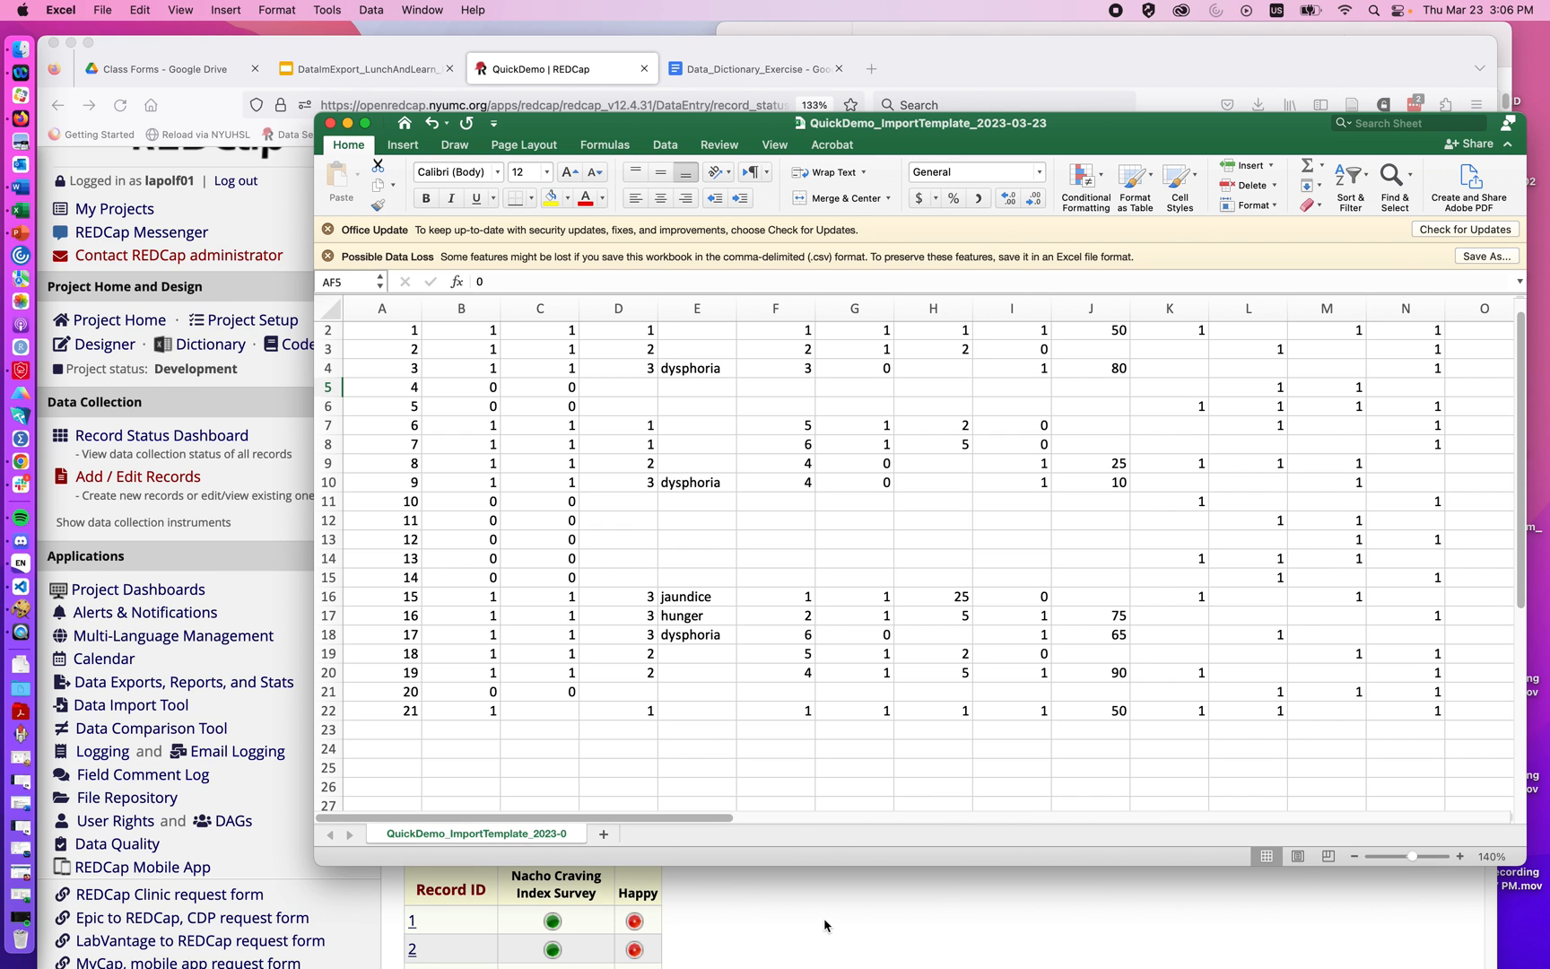
click(805, 905)
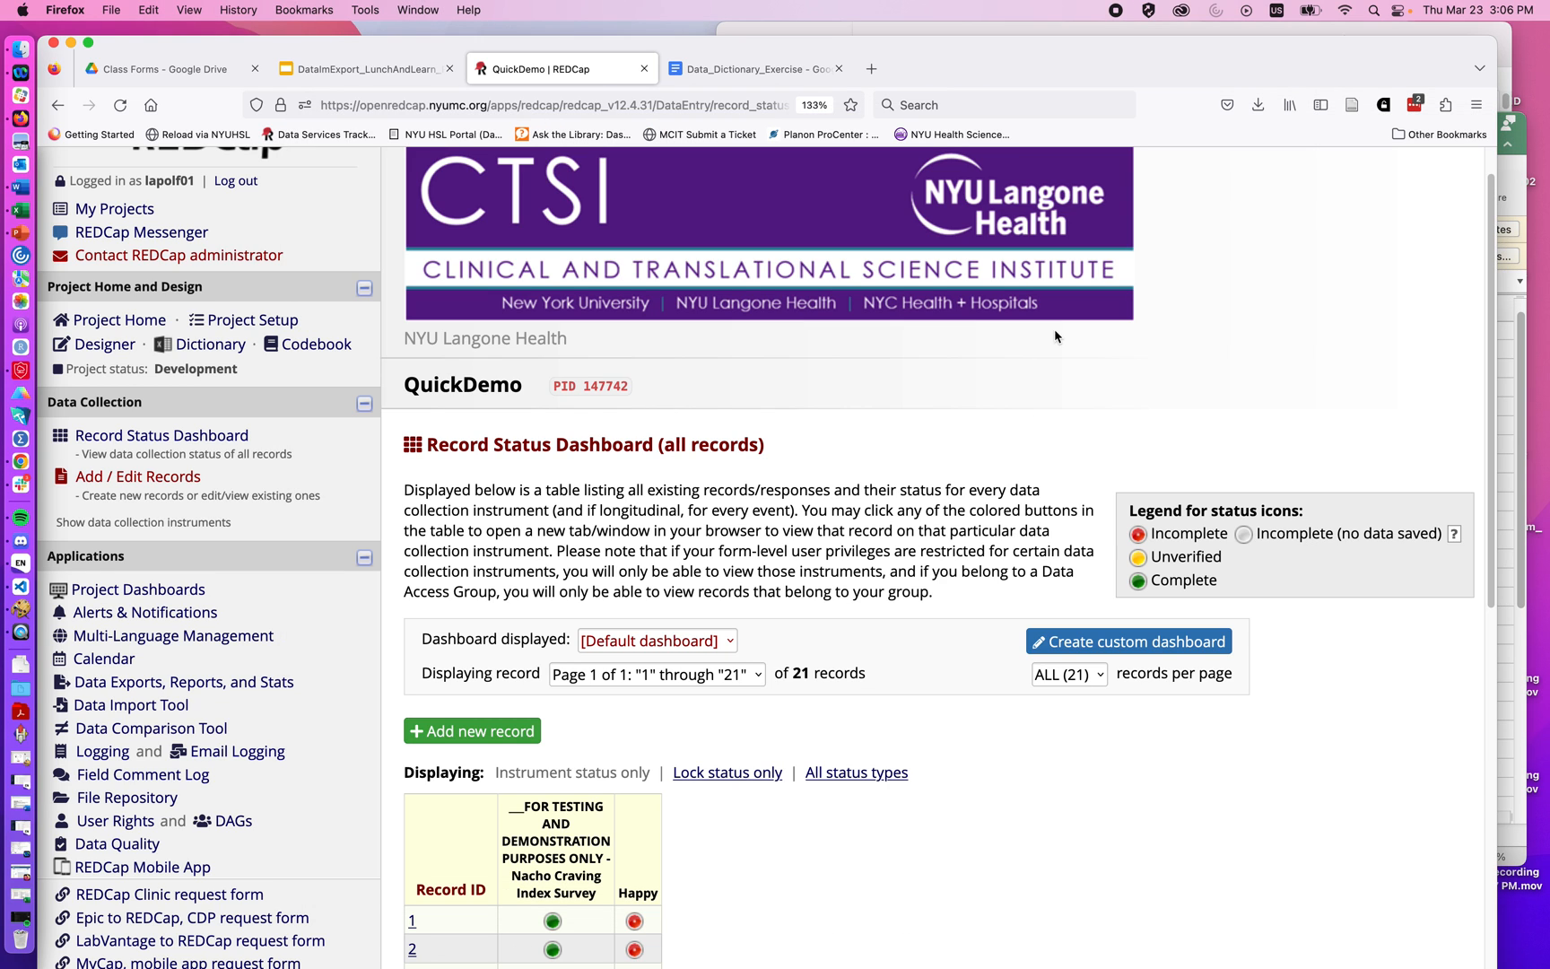